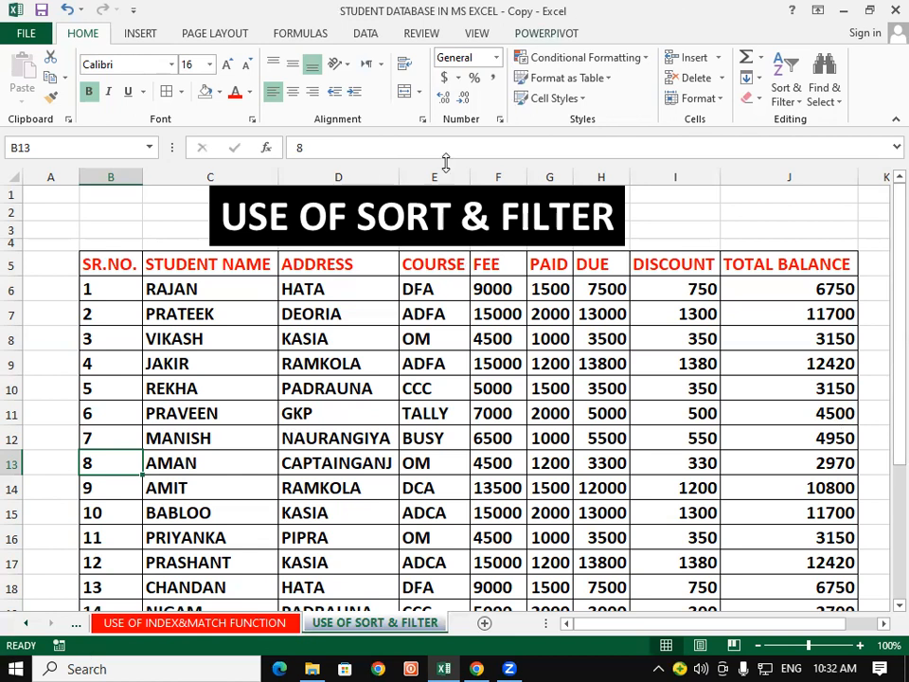
Sort the student records by the student name column from A to Z, expanding the selection to the adjacent columns.
drag(211, 290, 203, 573)
scroll(199, 385, up, 3)
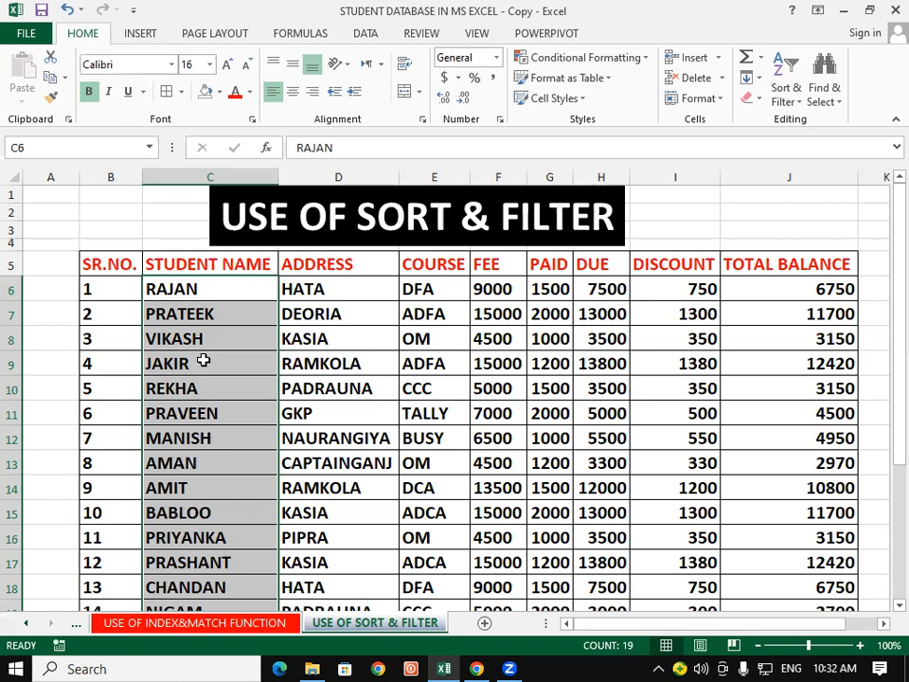
click(331, 366)
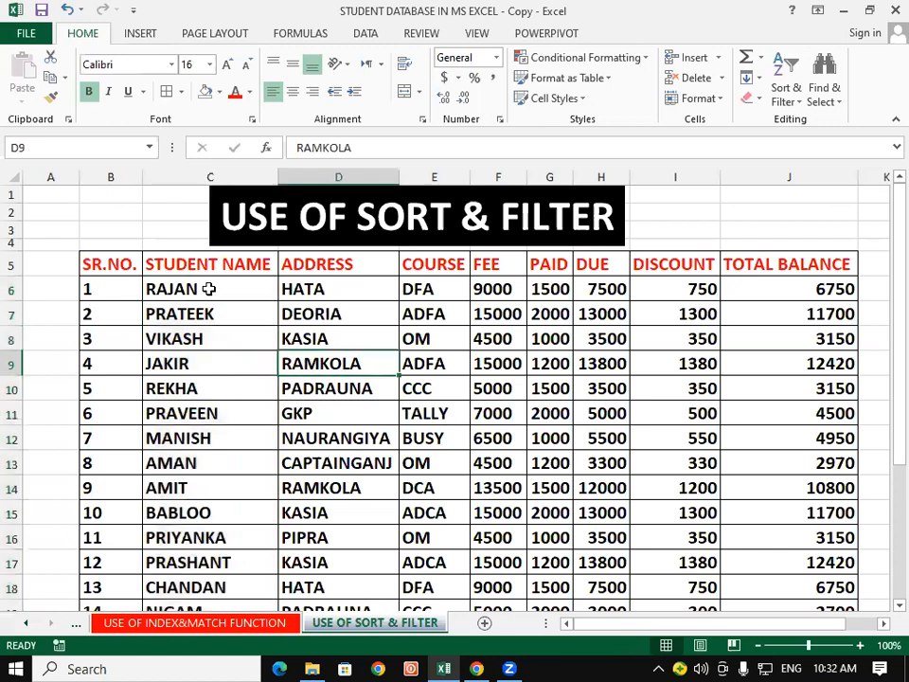
drag(199, 289, 185, 549)
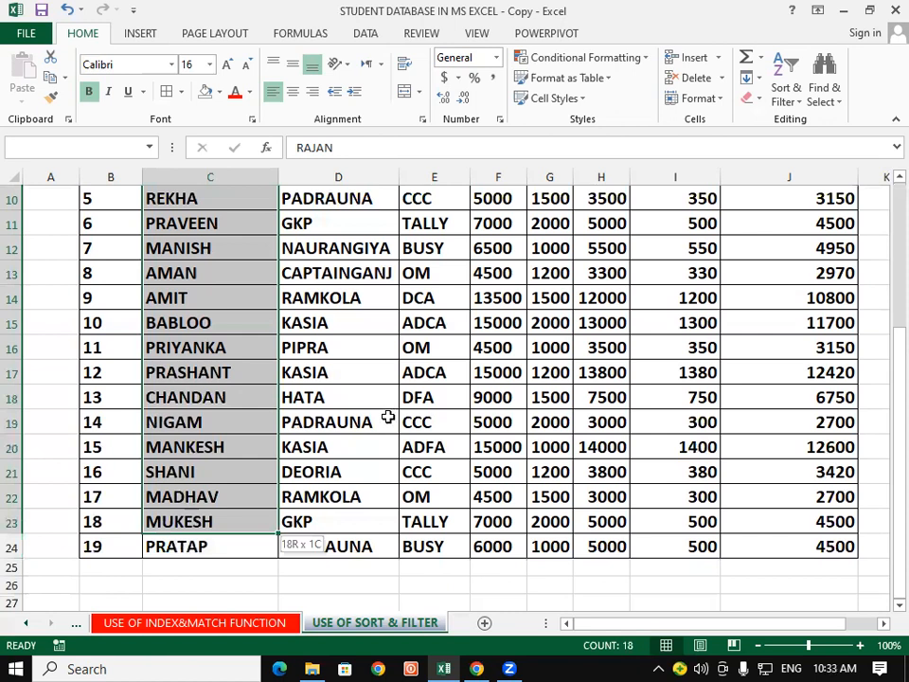
scroll(431, 385, up, 3)
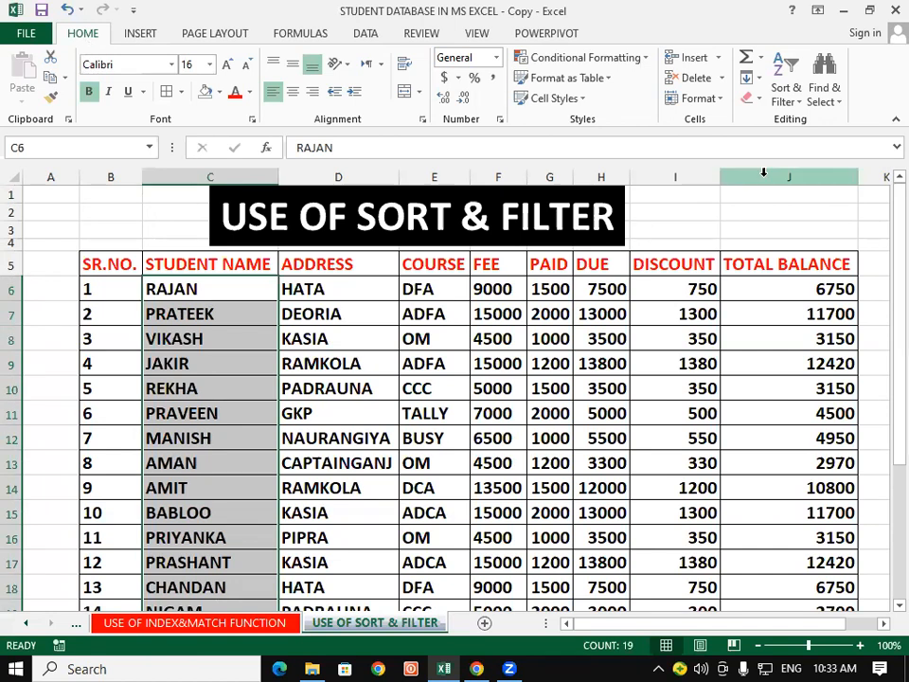
click(789, 101)
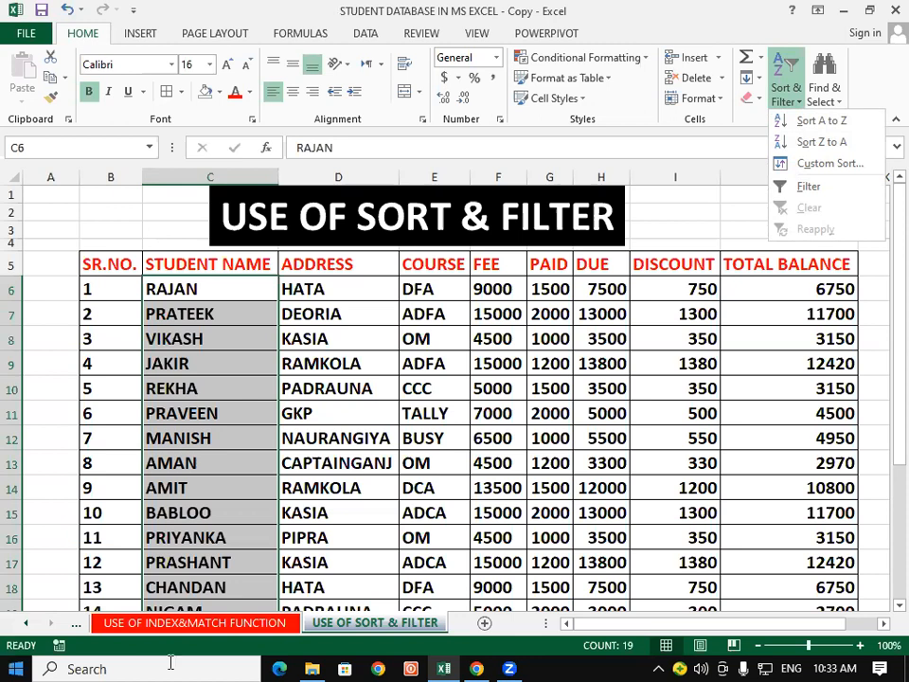
click(813, 125)
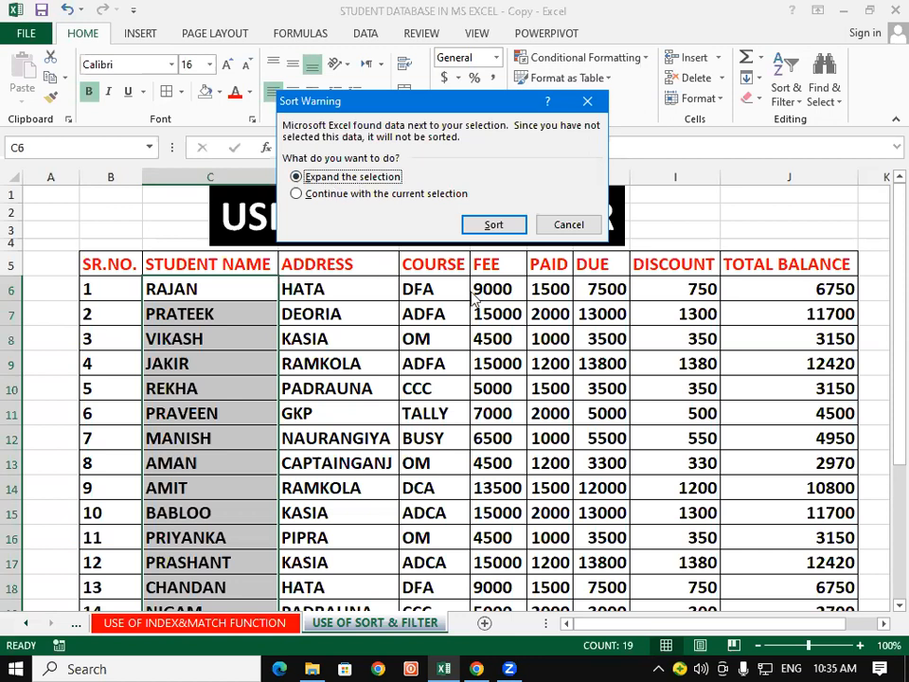
click(493, 225)
Review the alphabetical order of the student names and check that the row 21 record stayed together across its columns.
scroll(237, 405, down, 2)
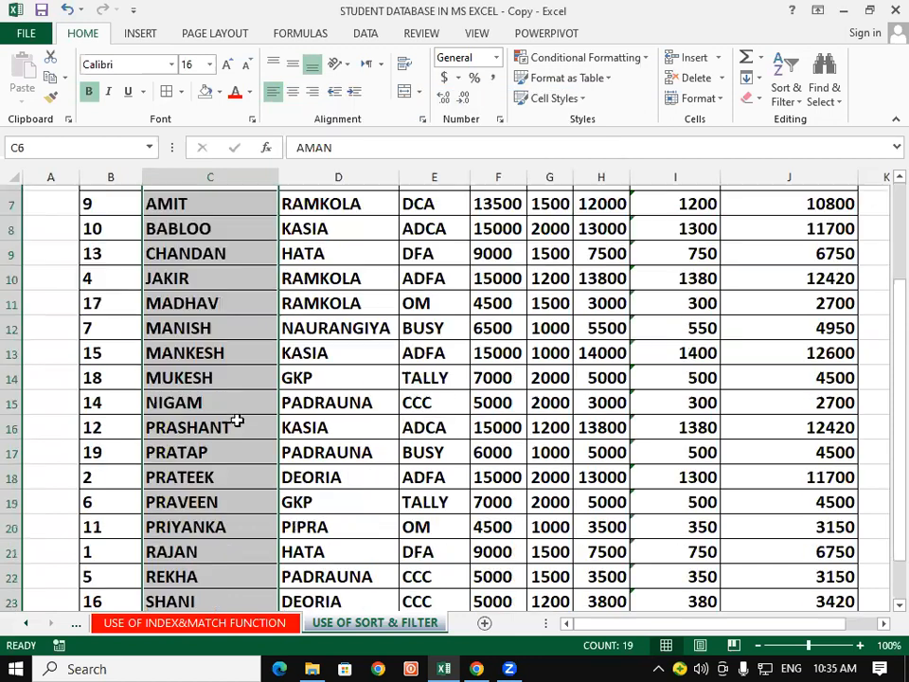
scroll(237, 421, down, 2)
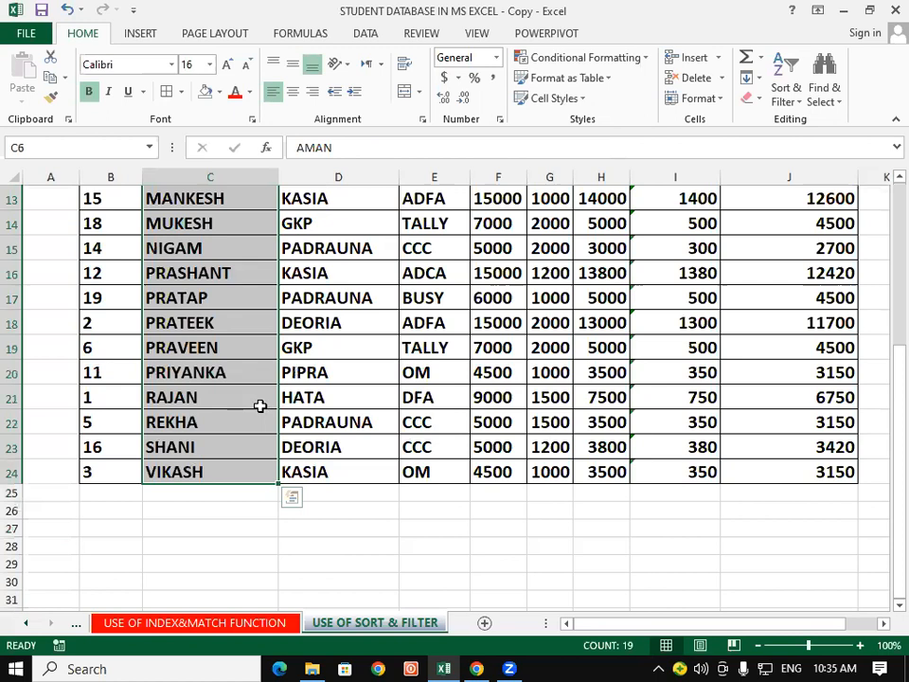
drag(219, 405, 793, 394)
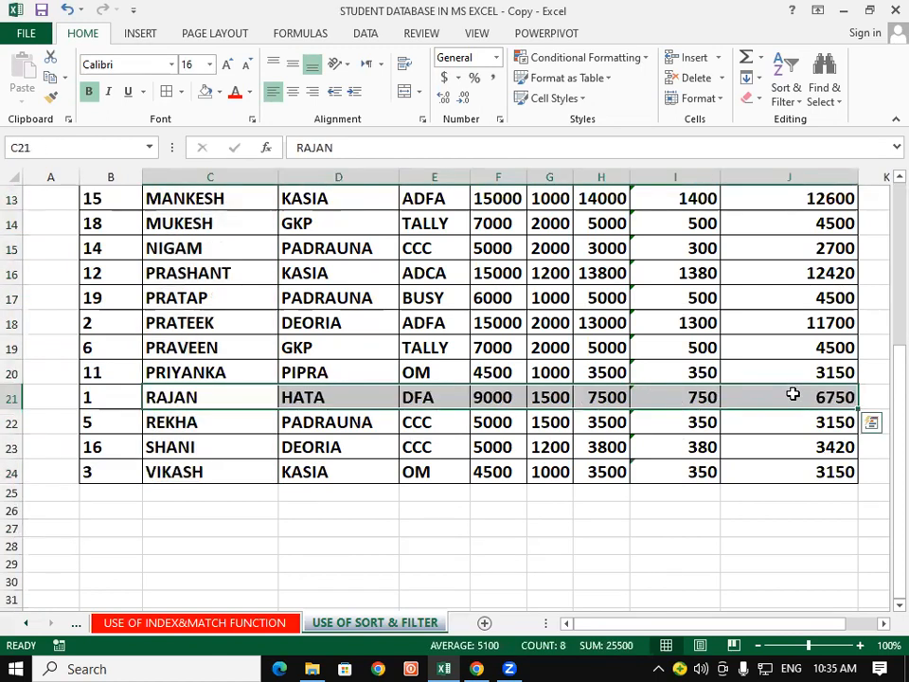
scroll(379, 308, up, 3)
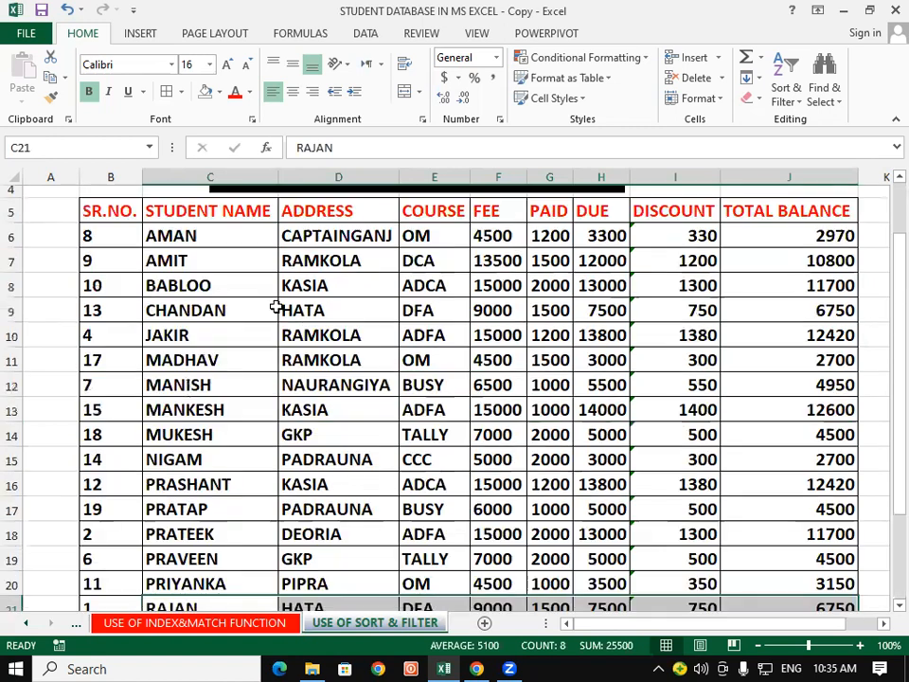
click(239, 236)
click(179, 287)
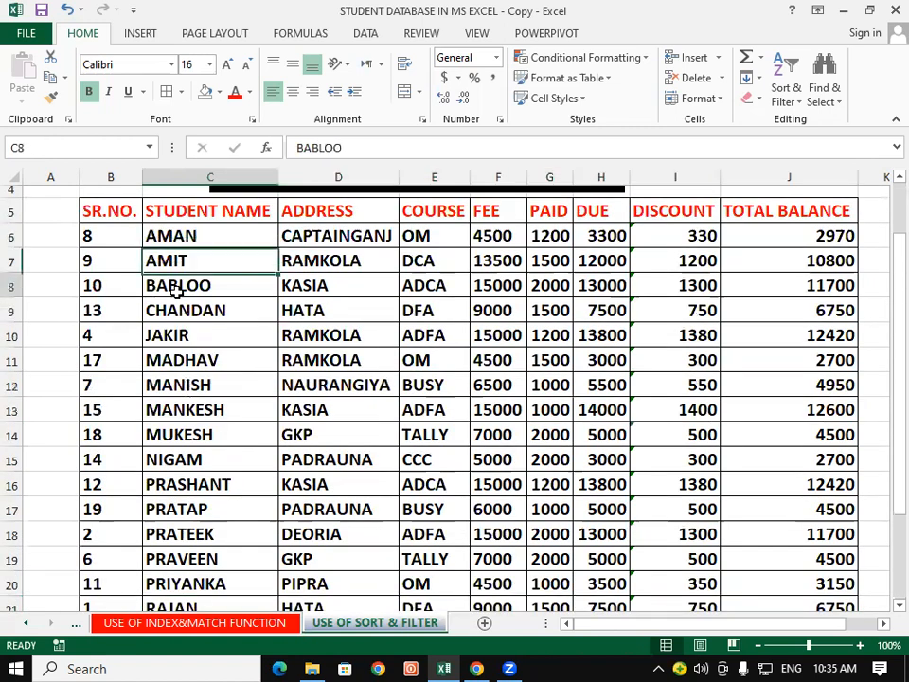
click(181, 311)
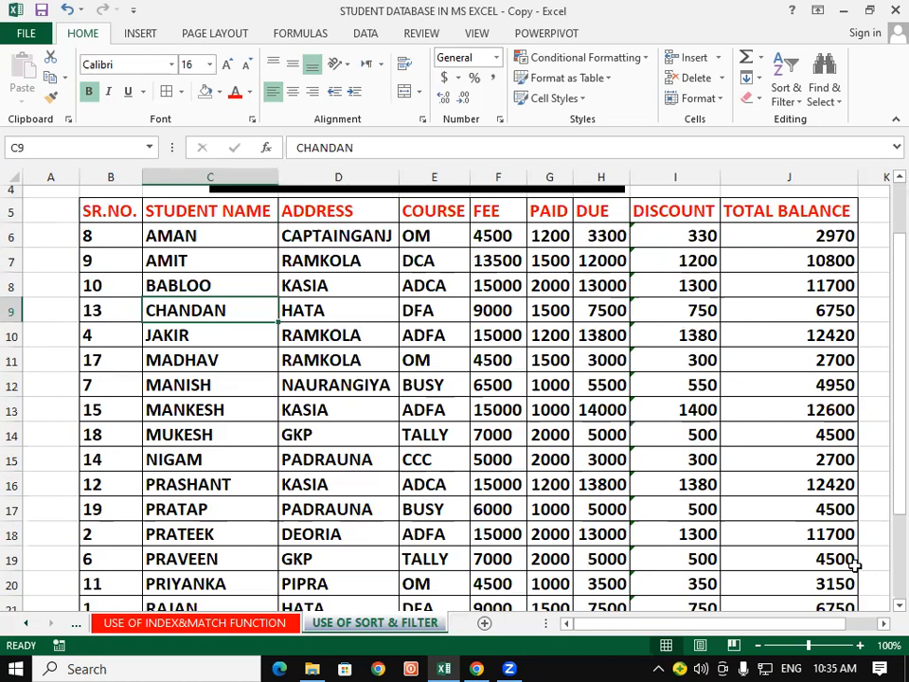
Enter two sample first names starting with A in the empty cells L11 and L12 beside the table.
click(859, 638)
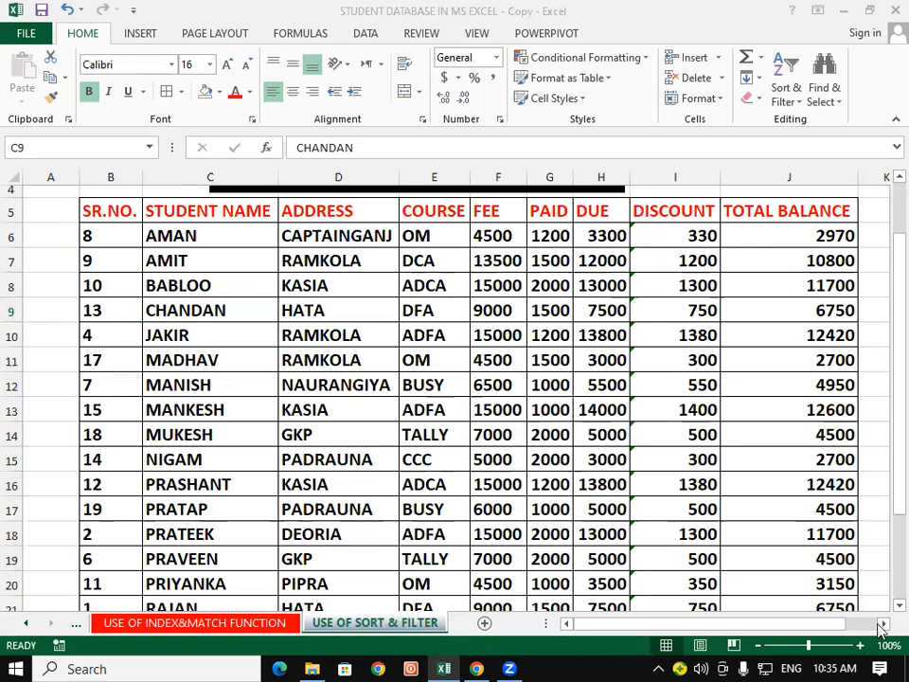
click(883, 628)
click(684, 357)
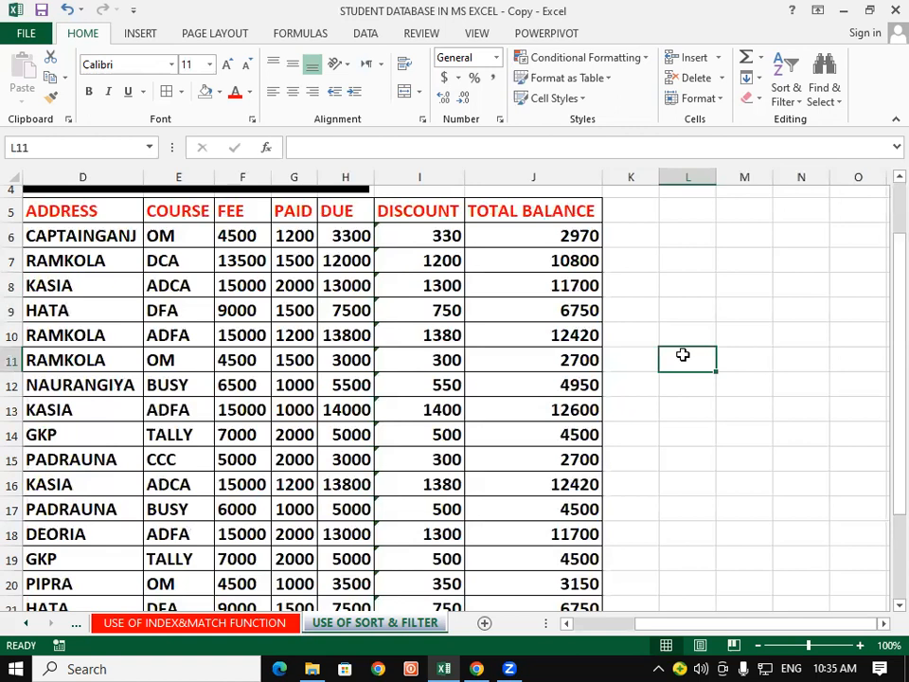
text(A)
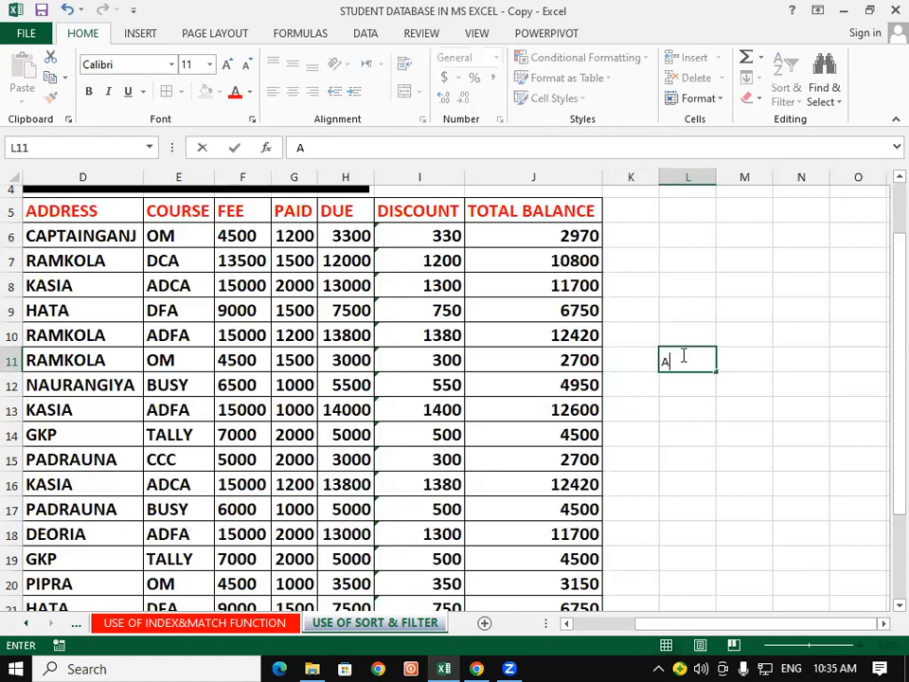
text(MAN)
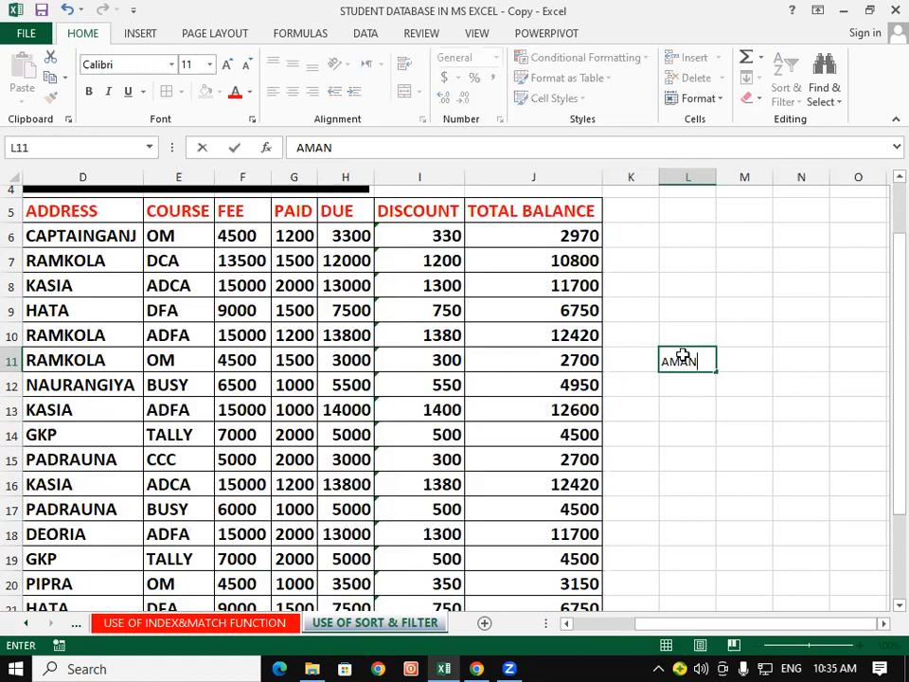
key(Return)
text(AJIT)
key(Return)
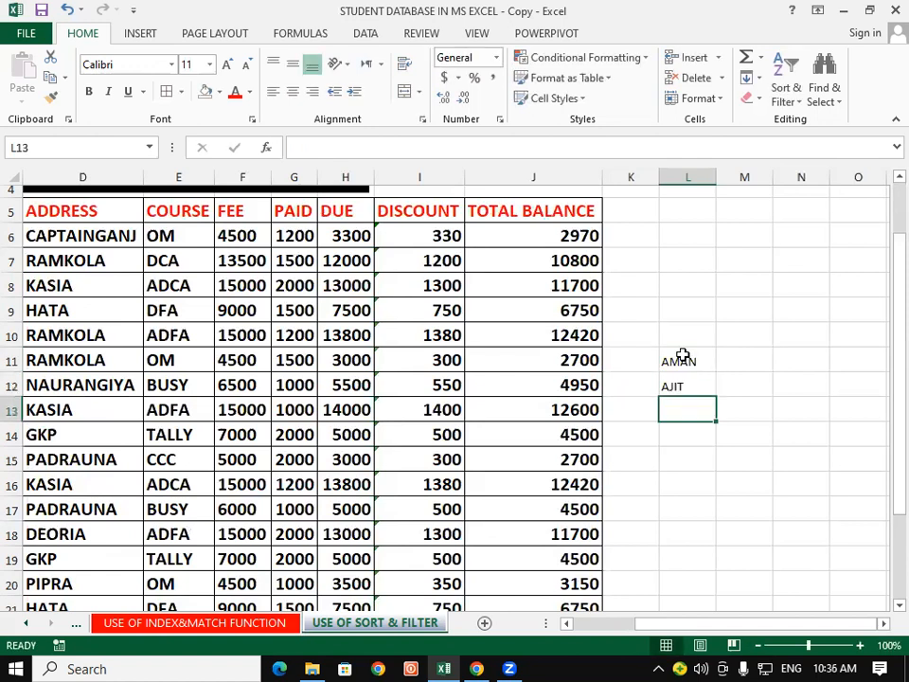
Replace the sample name in L12 with one that shares its first three letters with the name in L11.
click(698, 435)
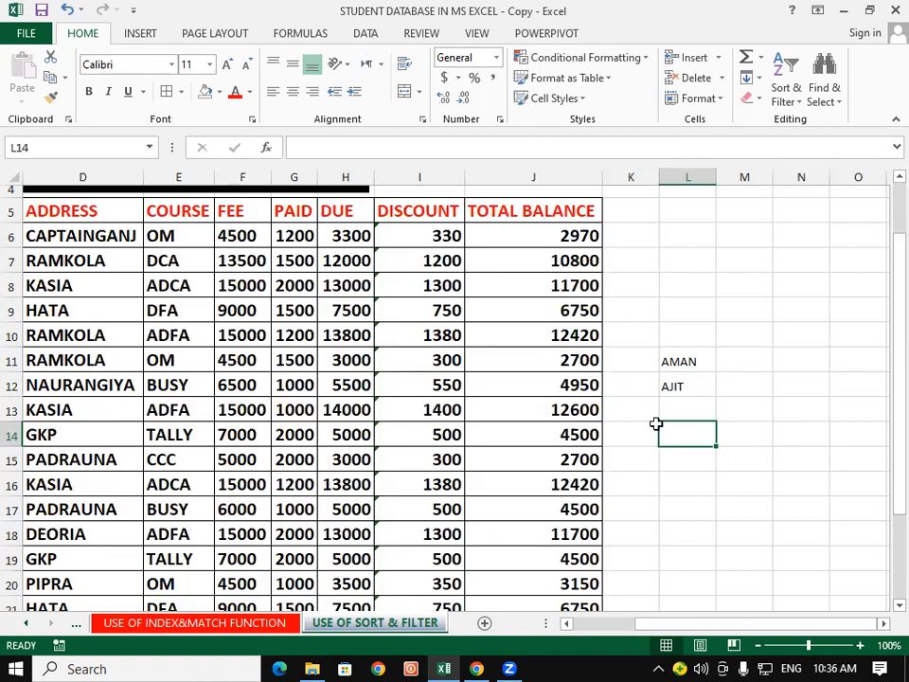
click(681, 361)
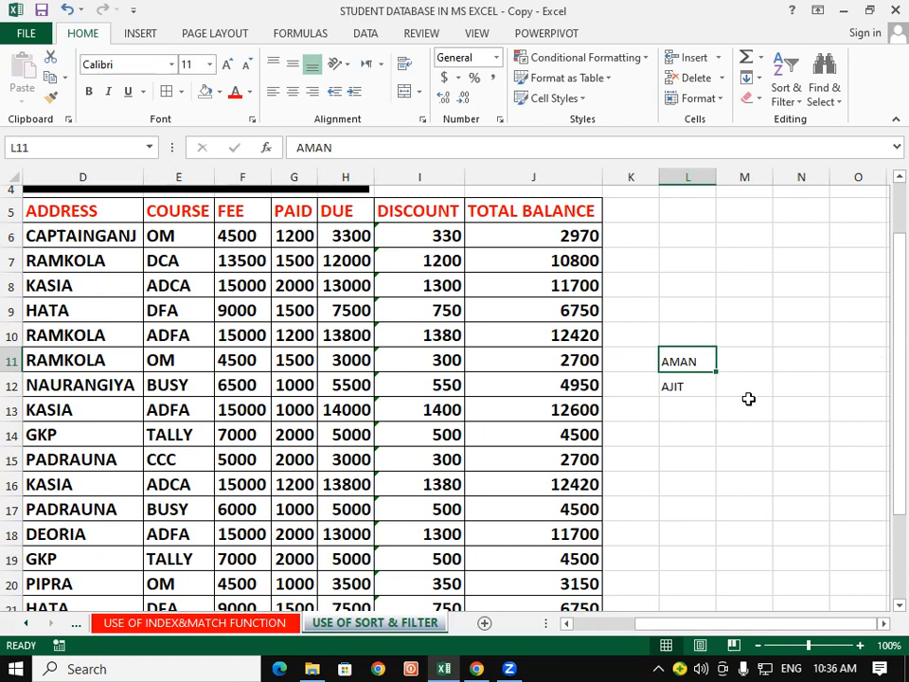
click(669, 457)
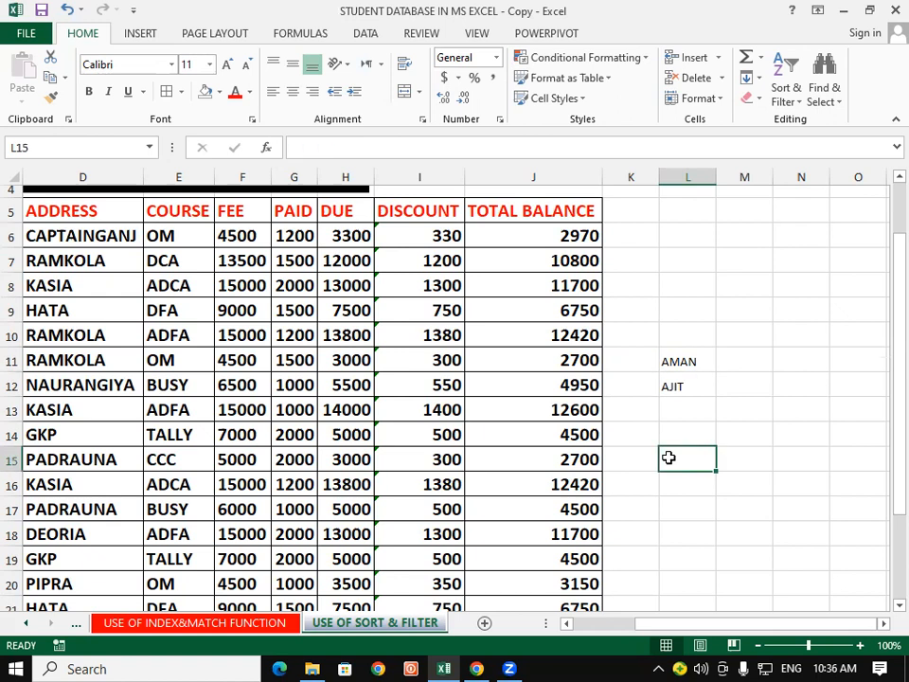
double_click(672, 387)
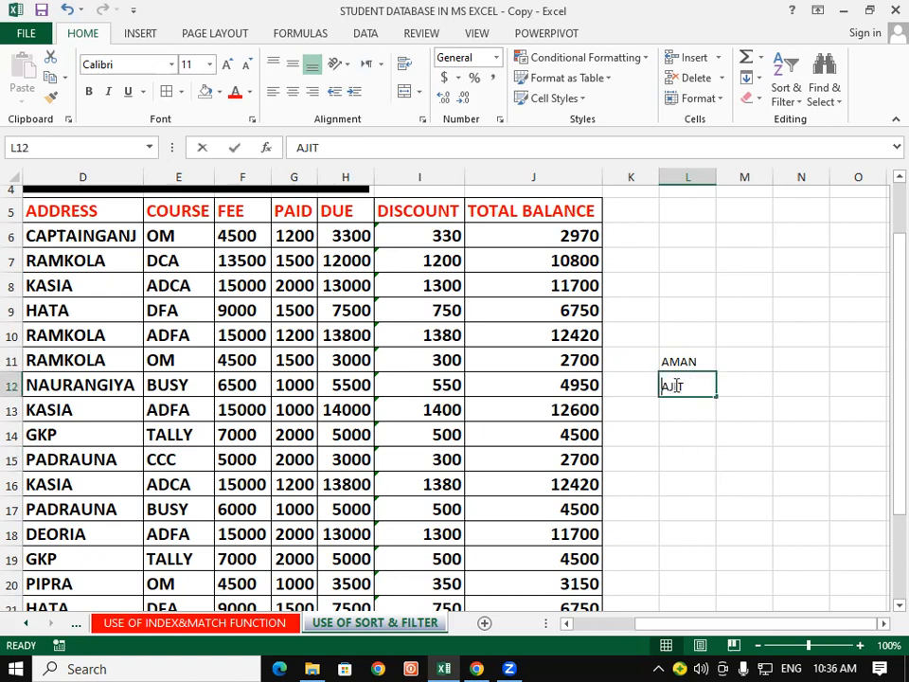
double_click(700, 386)
key(BackSpace)
key(BackSpace)
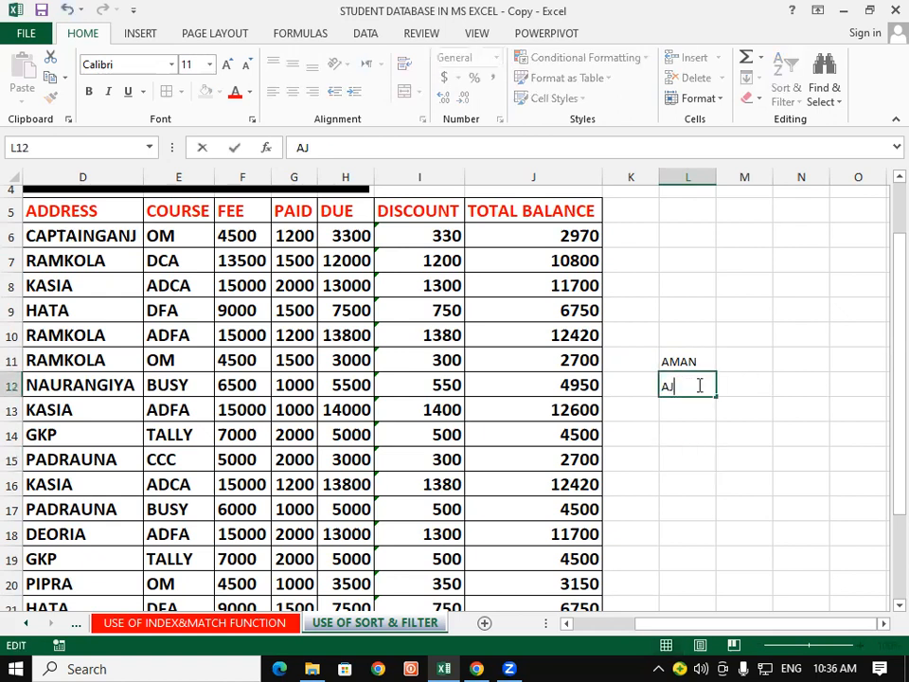
key(BackSpace)
text(M)
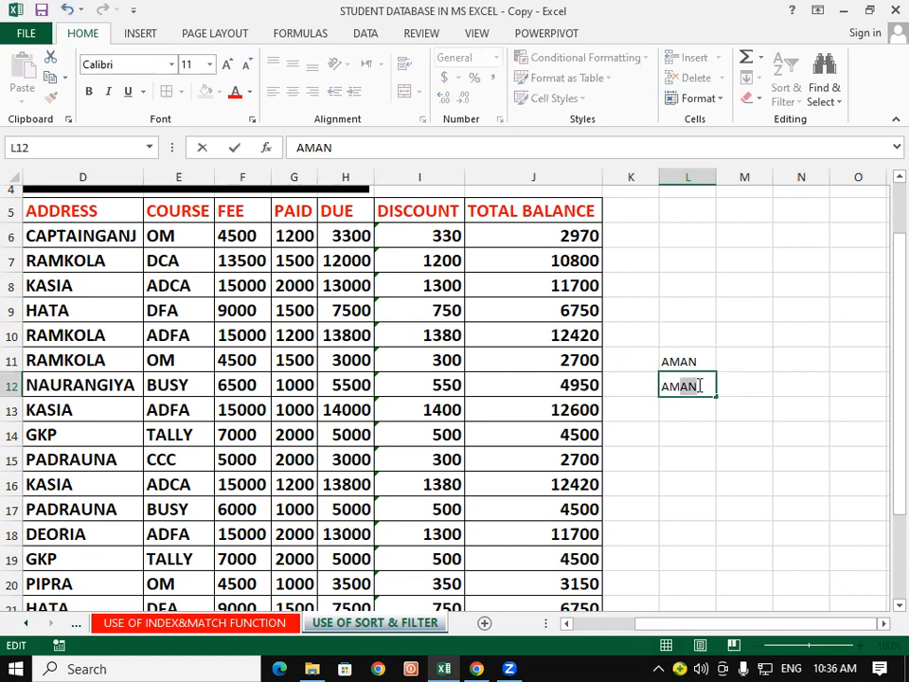
text(ARESH)
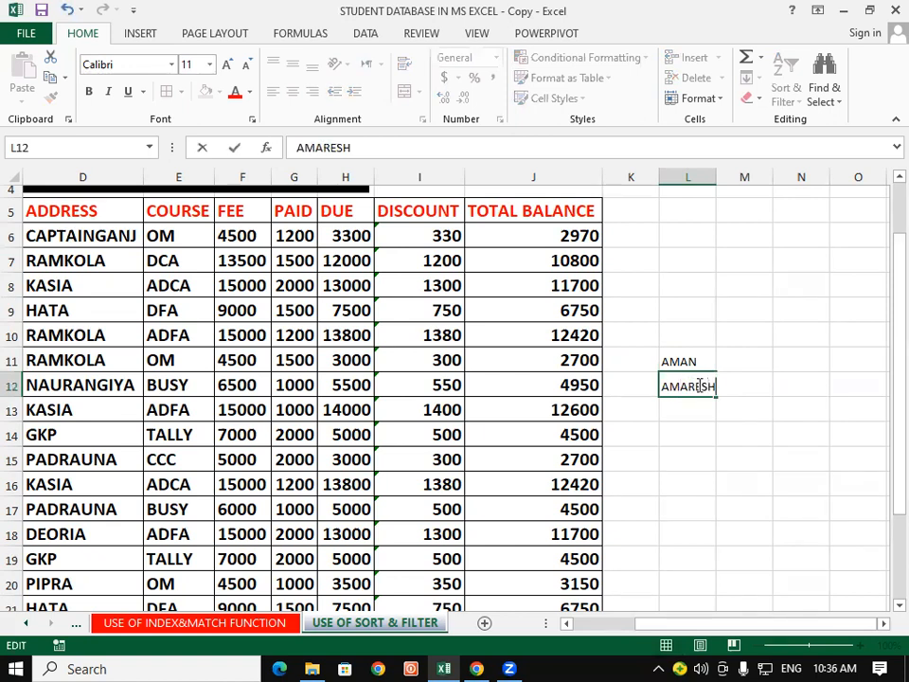
click(685, 481)
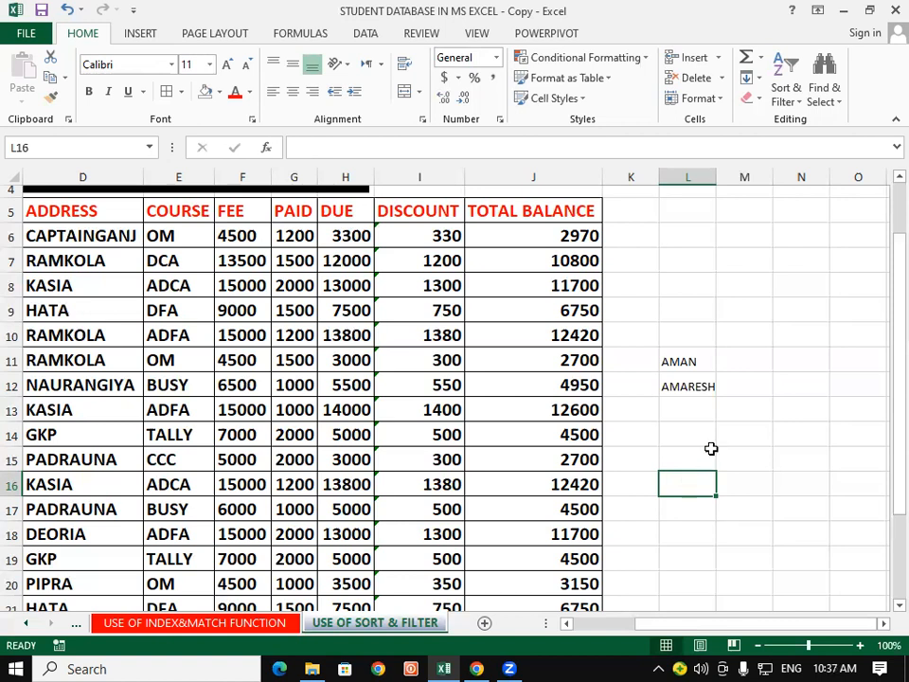
click(669, 357)
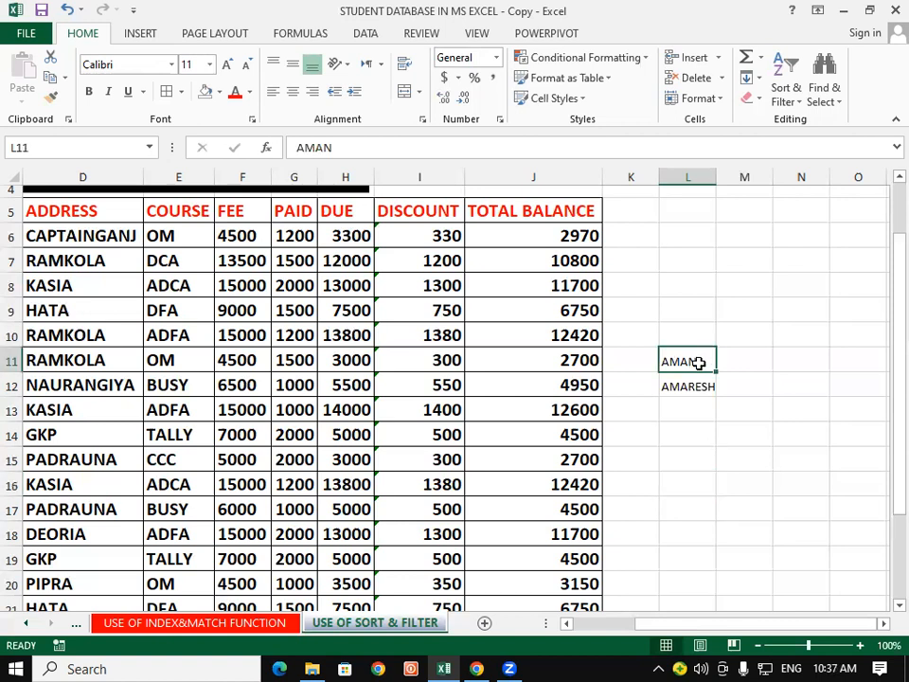
click(689, 436)
Examine the first sorted student record in row 6 cell by cell, from address and course through to total balance.
drag(695, 622, 421, 409)
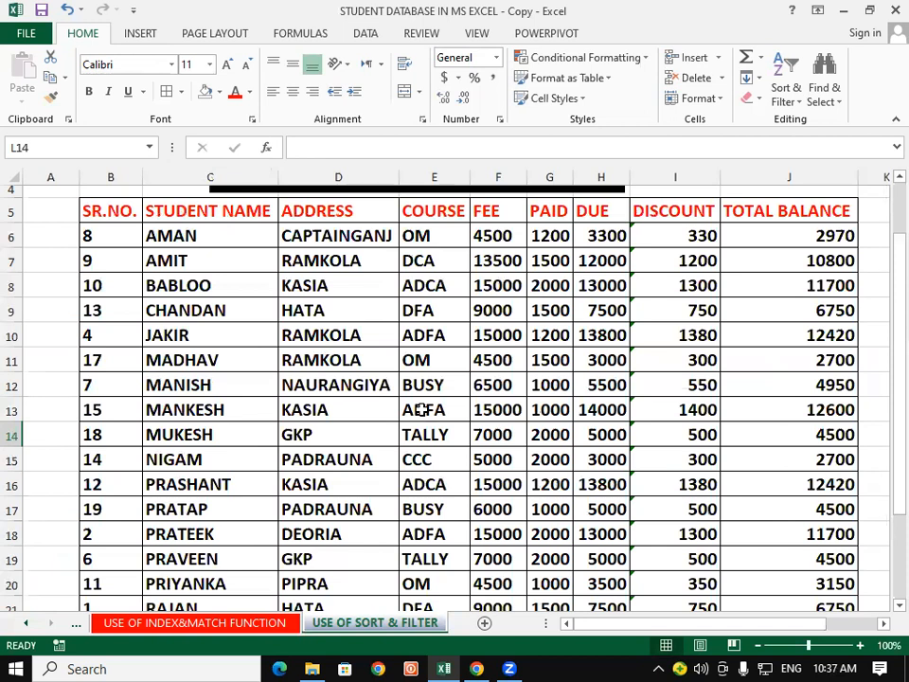
click(365, 328)
click(166, 235)
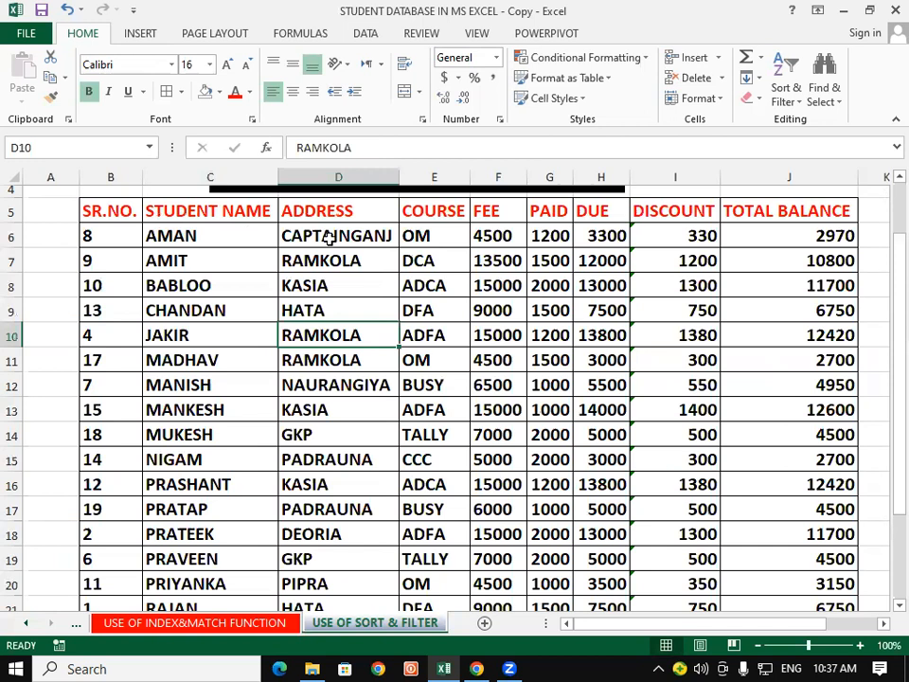
click(331, 235)
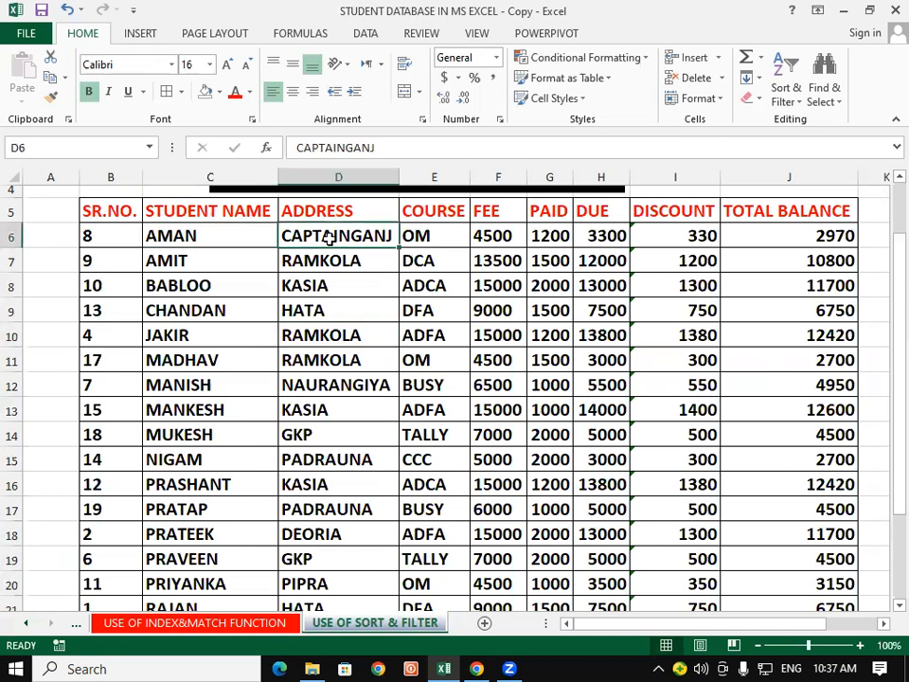
click(438, 236)
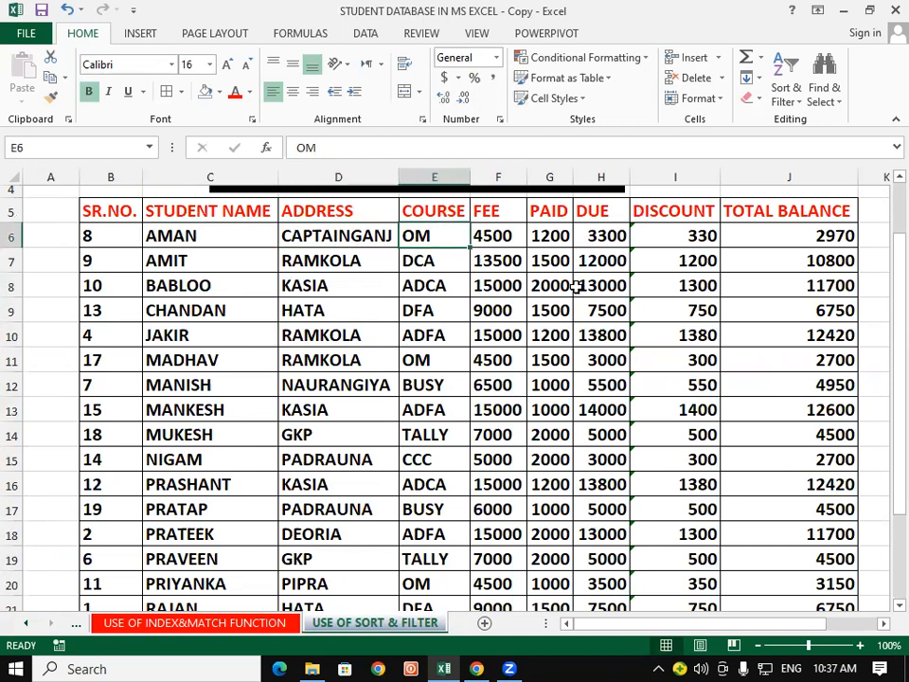
click(507, 241)
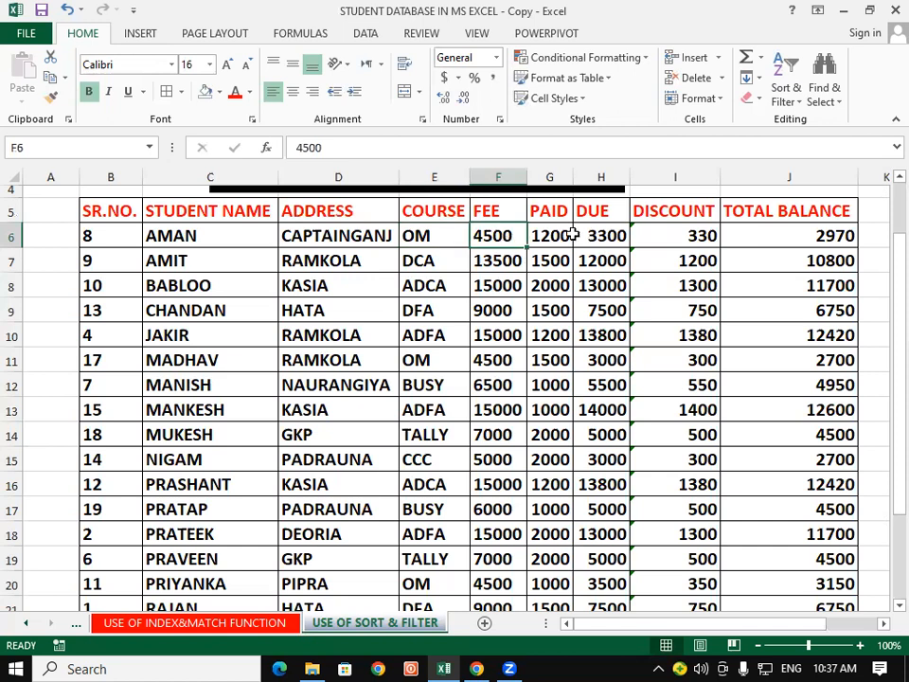
click(542, 237)
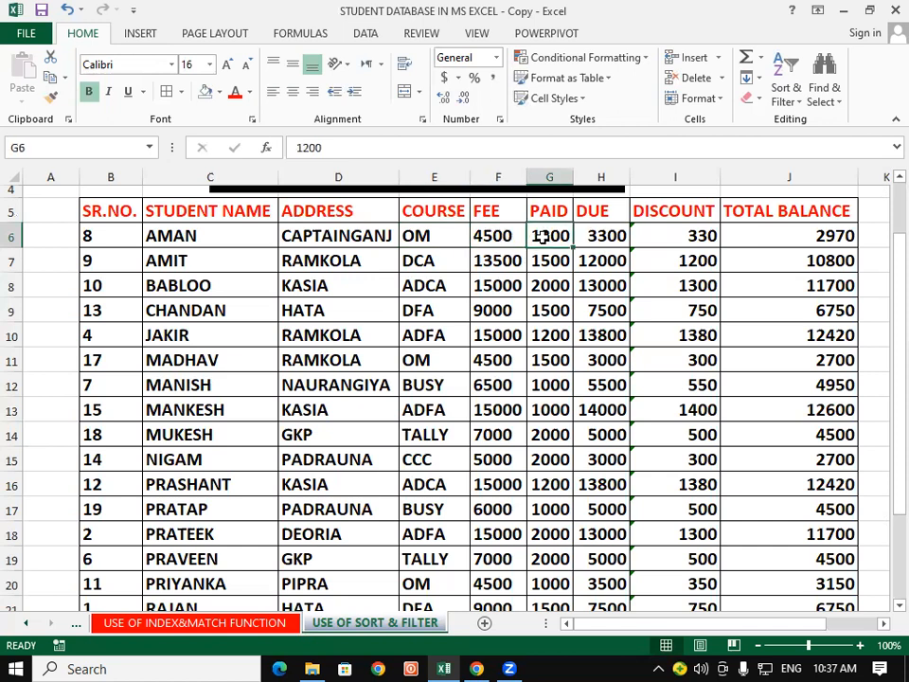
click(597, 233)
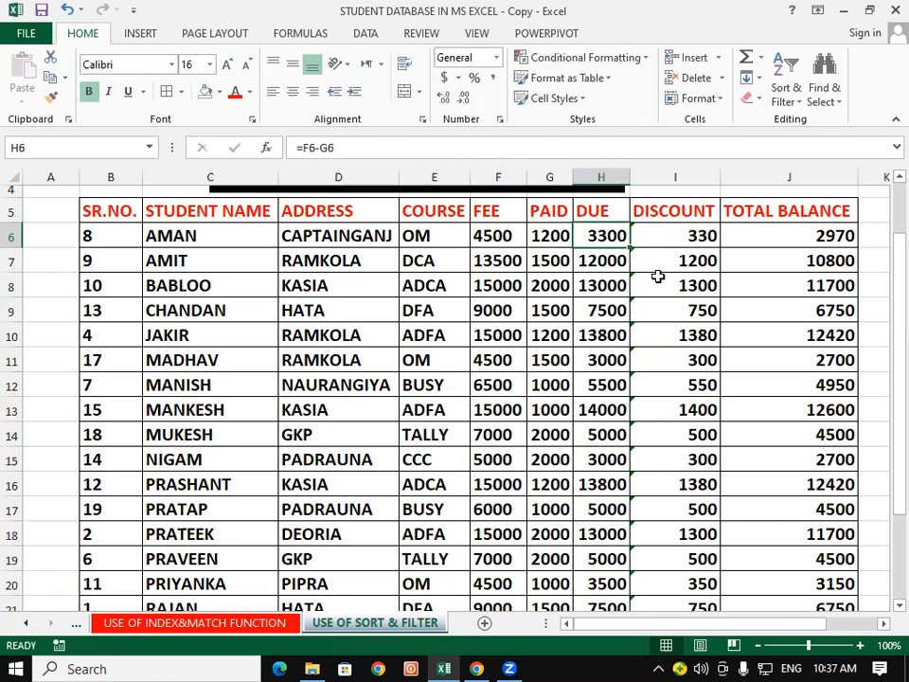
click(708, 235)
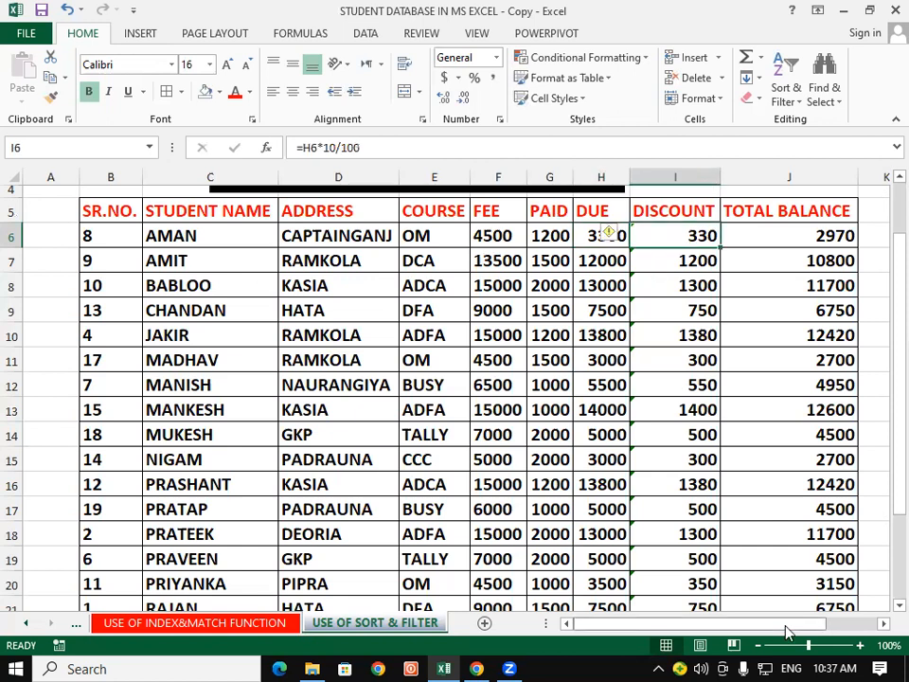
click(806, 239)
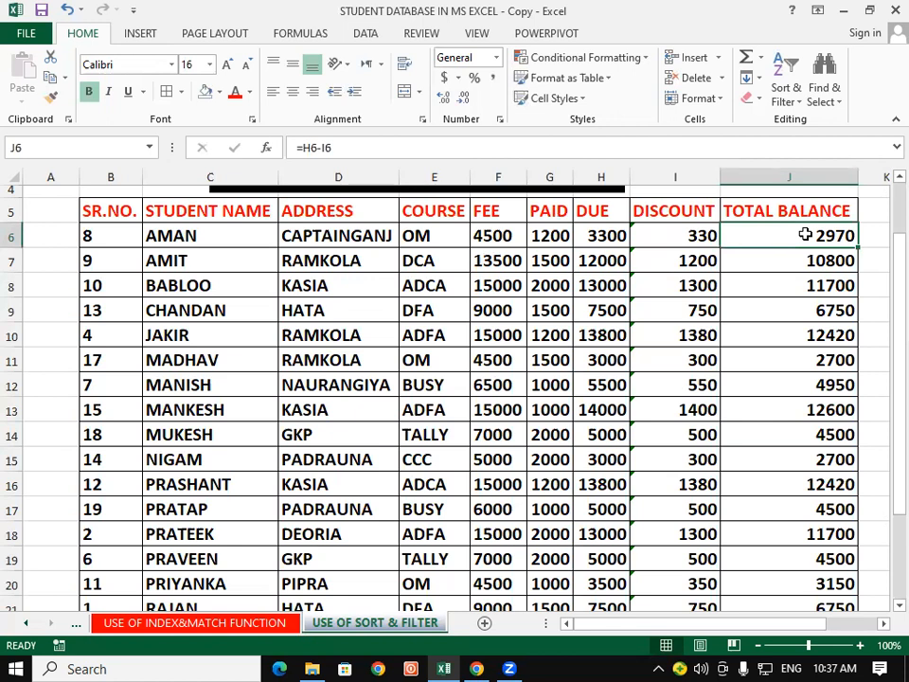
Look over the row 8 record and the first places listed in the ADDRESS column.
scroll(693, 289, up, 1)
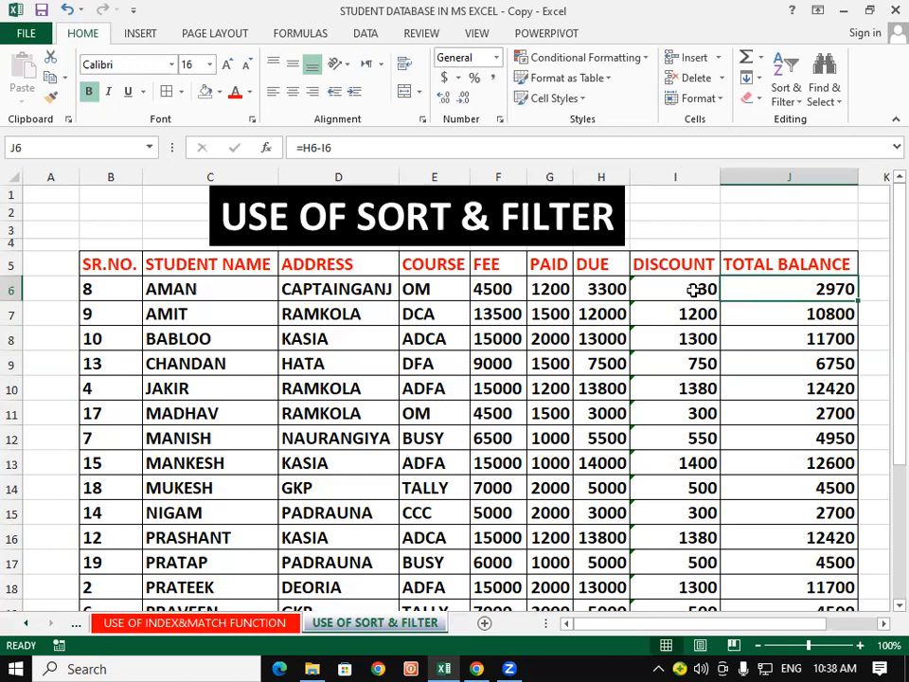
click(233, 345)
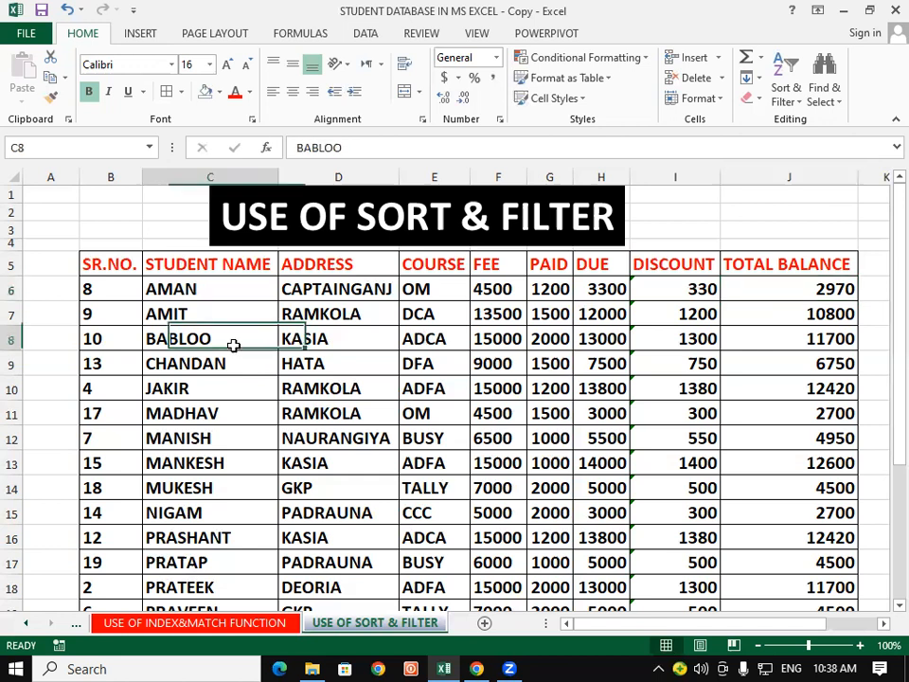
click(357, 335)
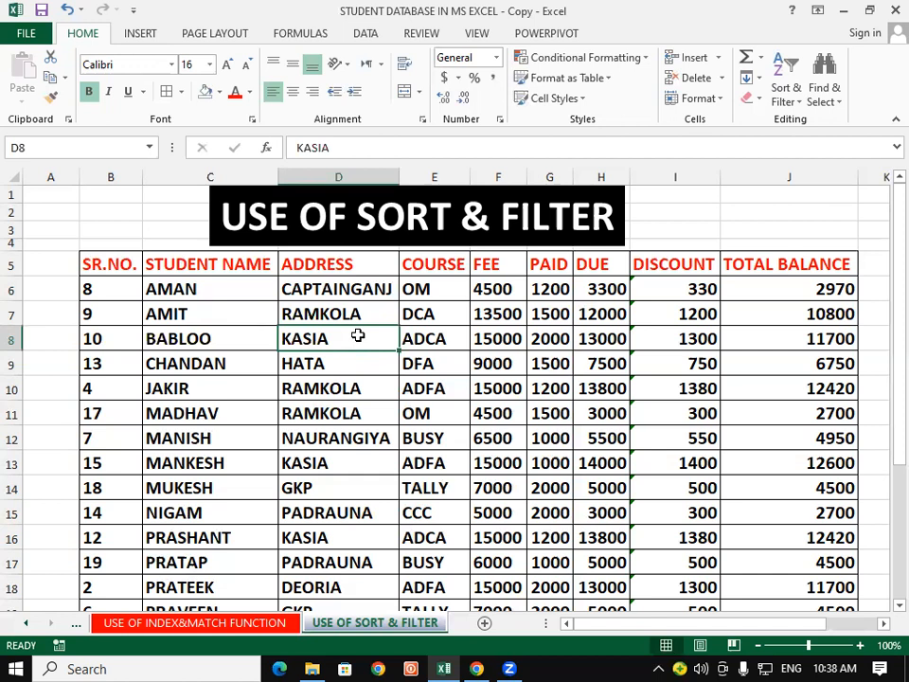
drag(341, 263, 367, 532)
click(497, 481)
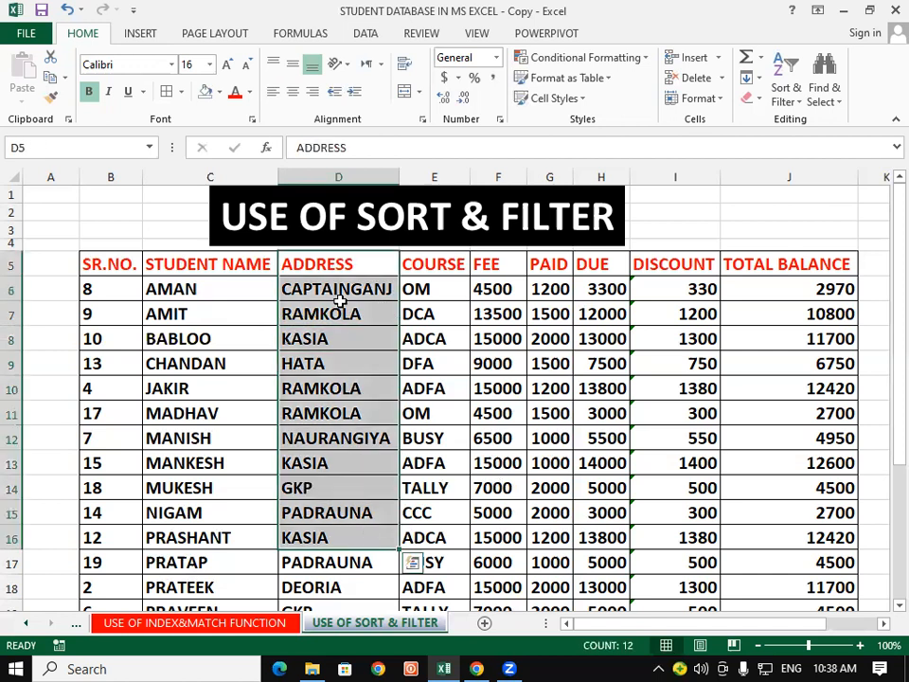
drag(334, 289, 352, 459)
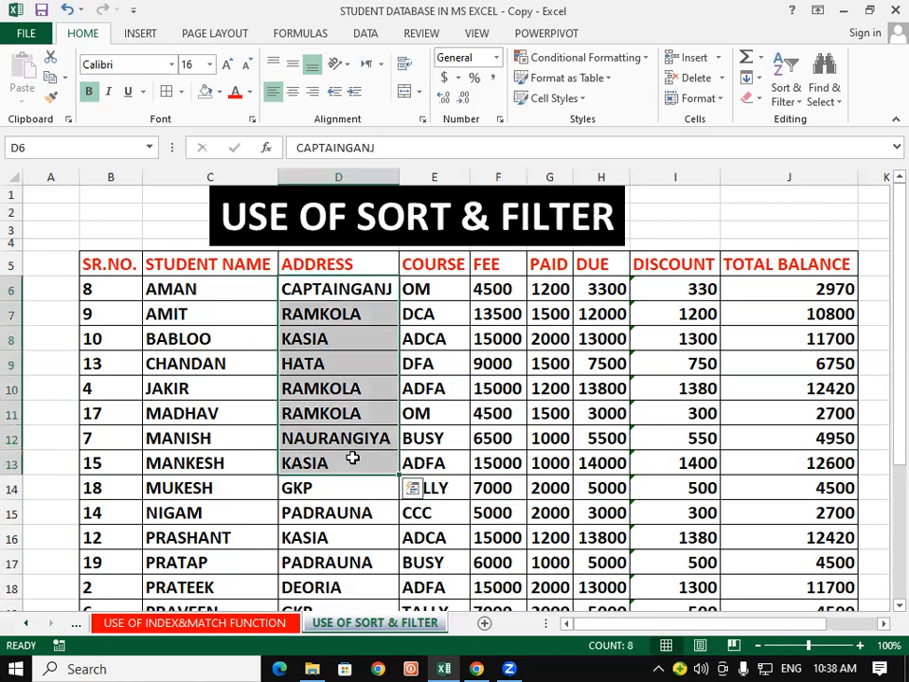
click(488, 504)
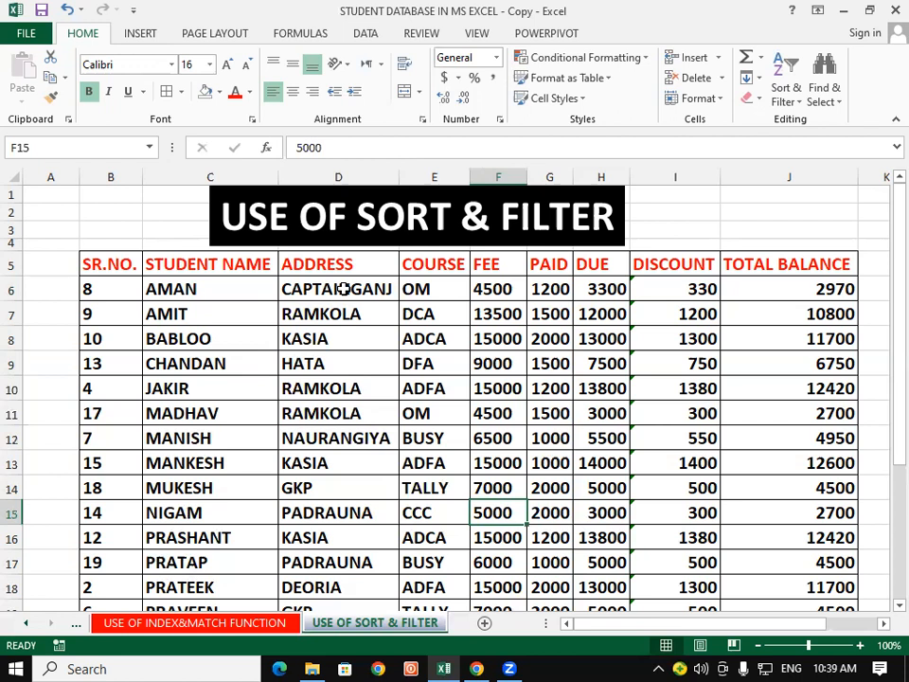
click(538, 395)
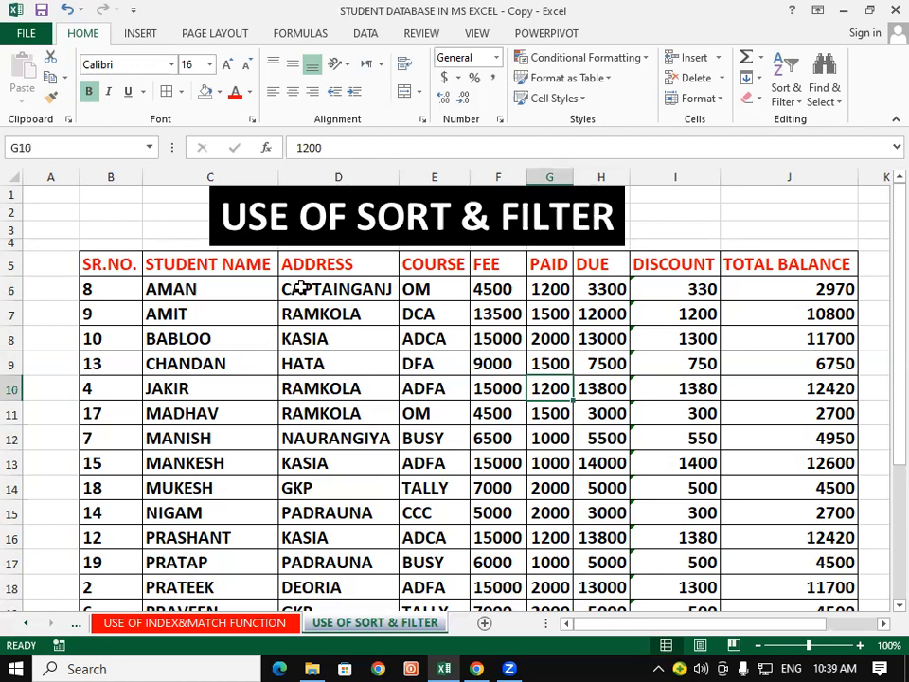
Scan the full ADDRESS column from row 6 to the end of the table to see which places recur.
drag(299, 290, 323, 599)
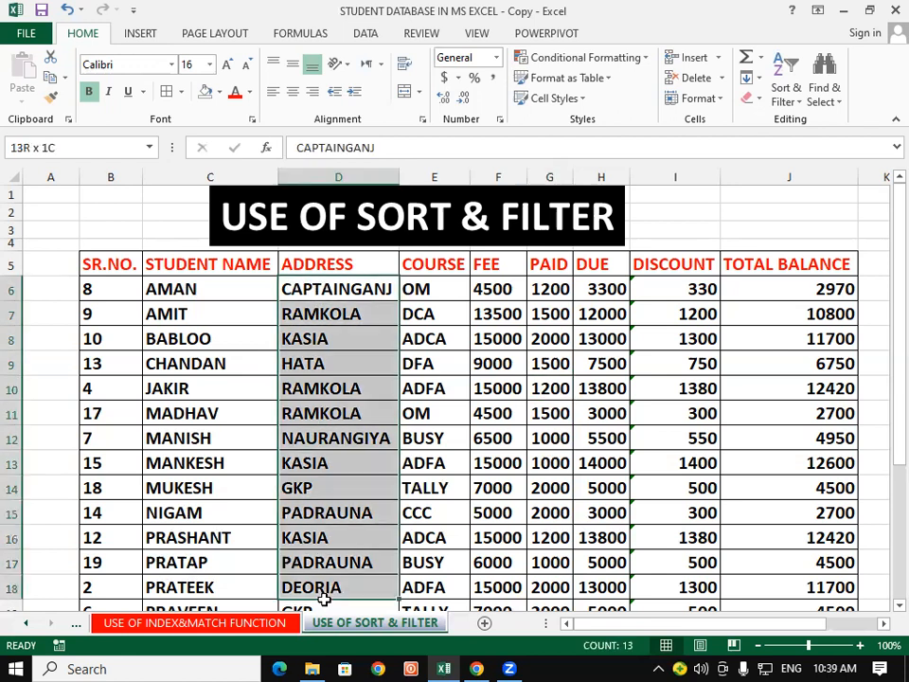
scroll(537, 493, down, 2)
click(537, 493)
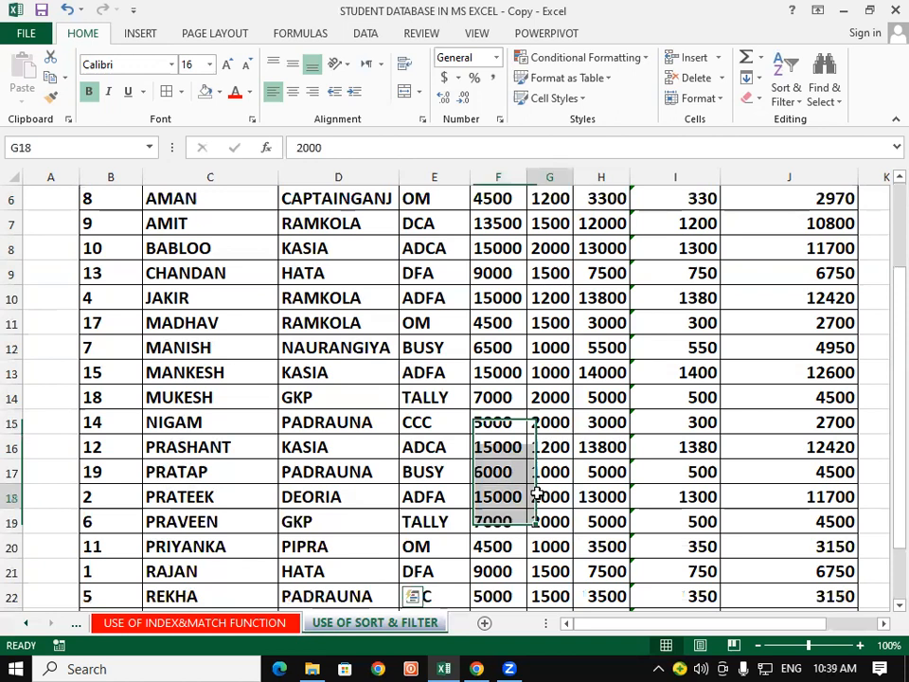
scroll(537, 494, up, 2)
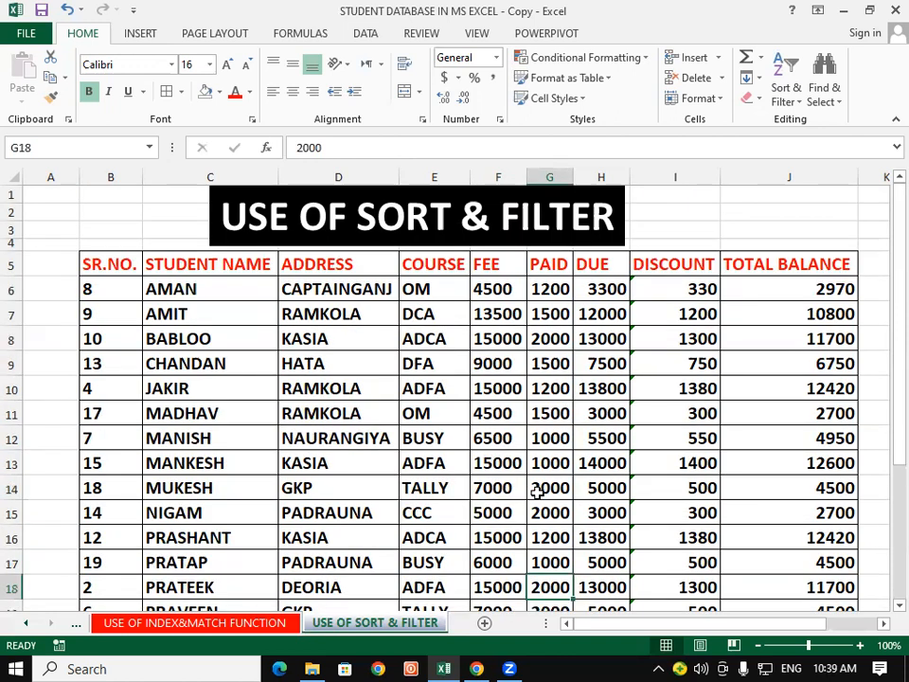
click(338, 291)
drag(331, 556, 333, 562)
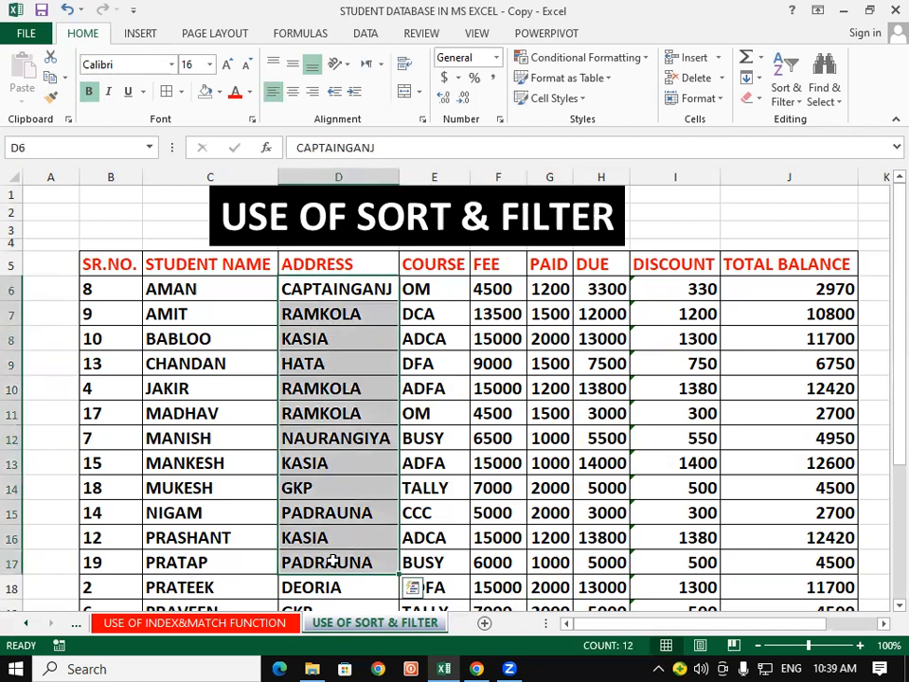
scroll(334, 562, down, 5)
scroll(333, 561, up, 2)
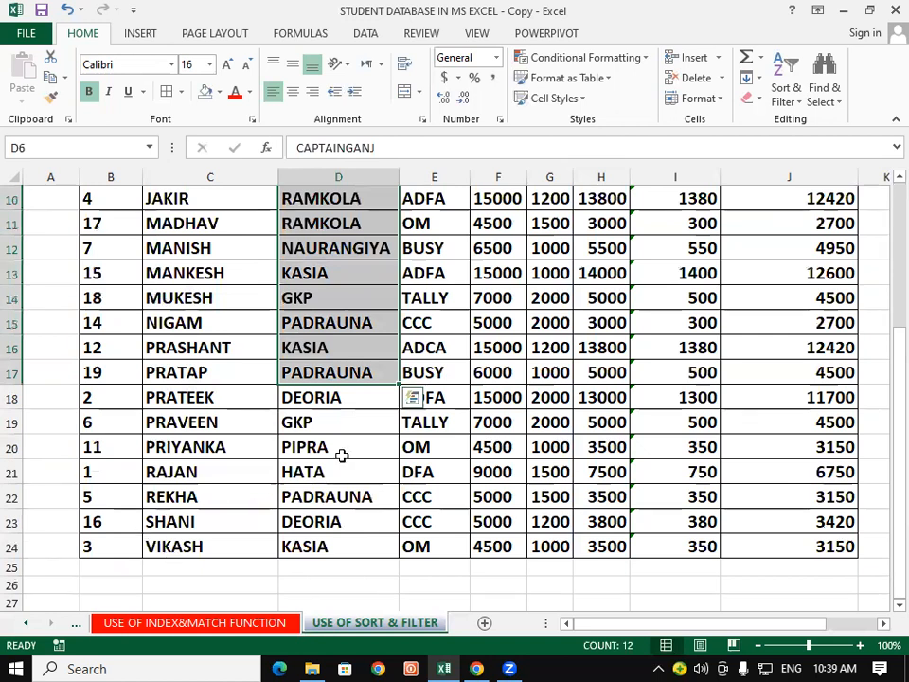
scroll(342, 455, up, 2)
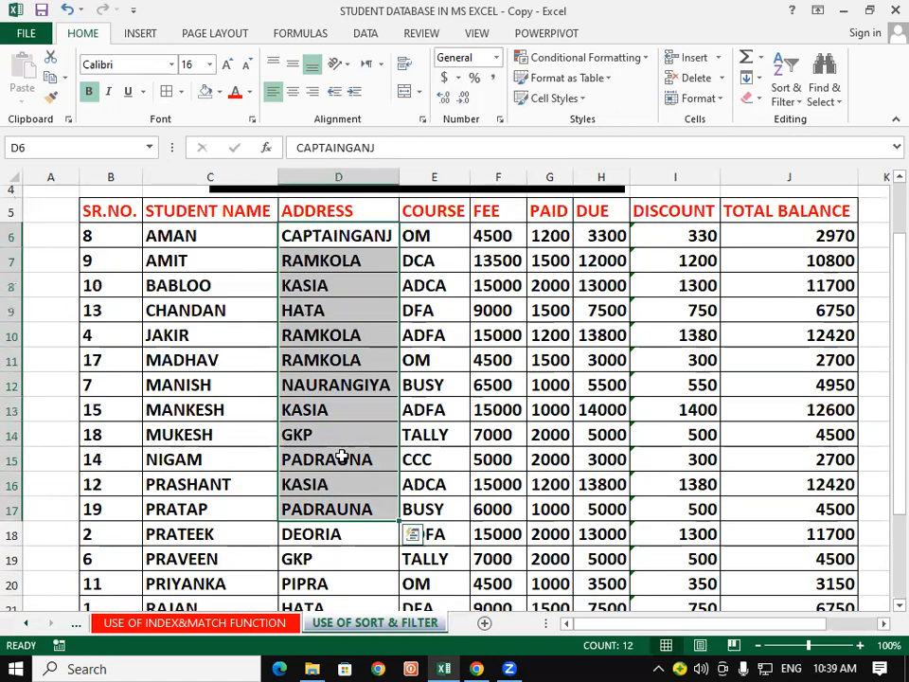
scroll(342, 456, up, 1)
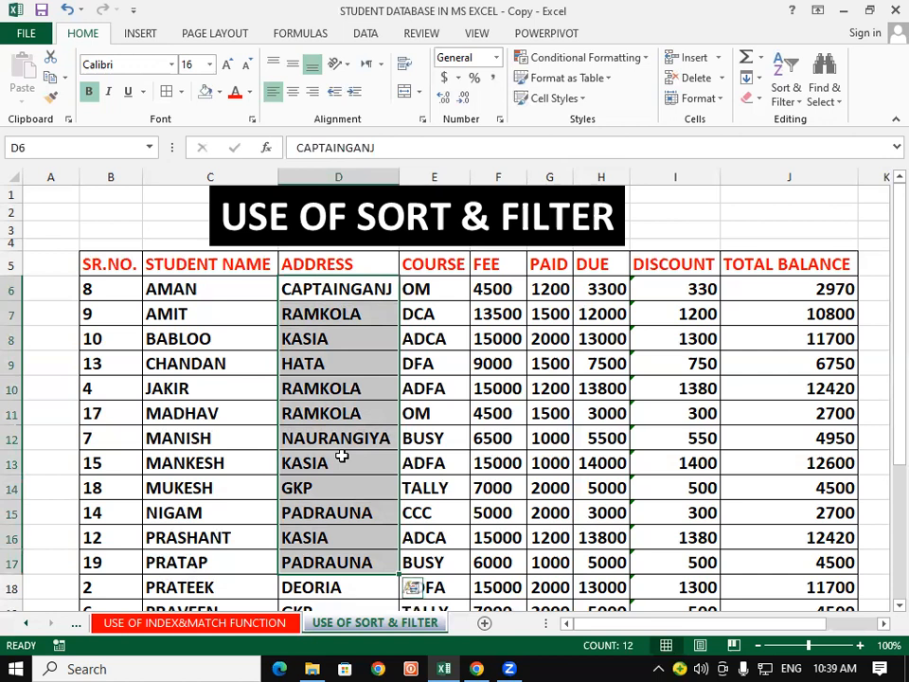
click(493, 380)
drag(309, 266, 322, 379)
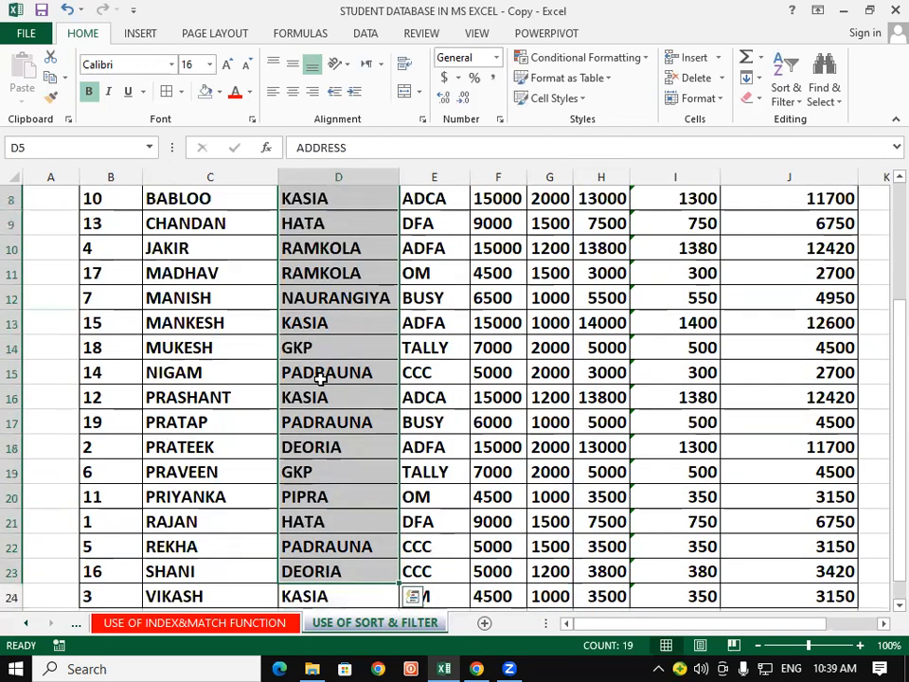
click(325, 289)
scroll(326, 288, up, 3)
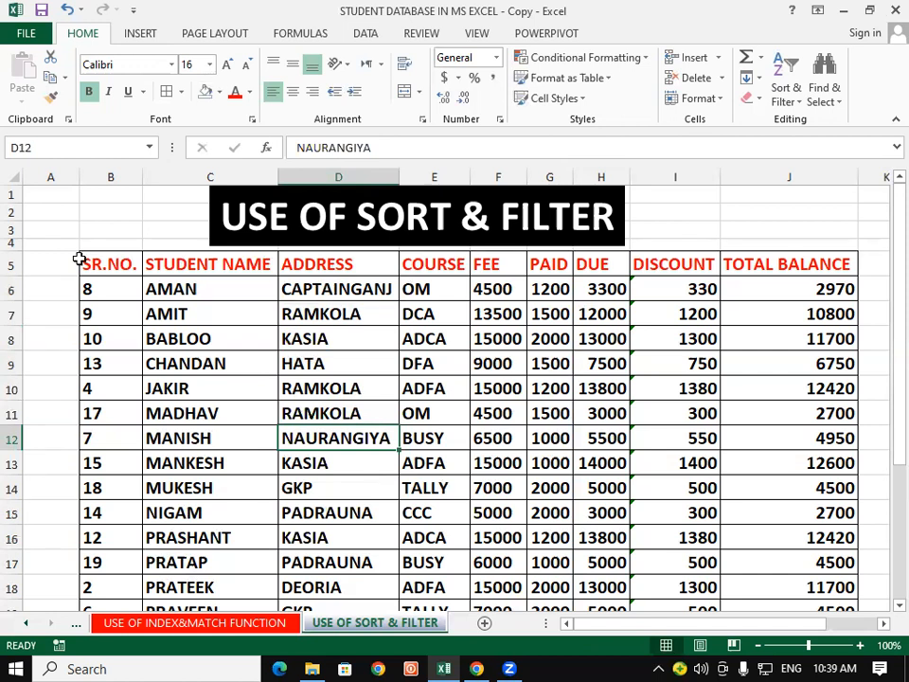
Select the whole student table B5:J24, including its headers, and turn on Filter for it.
drag(126, 264, 826, 574)
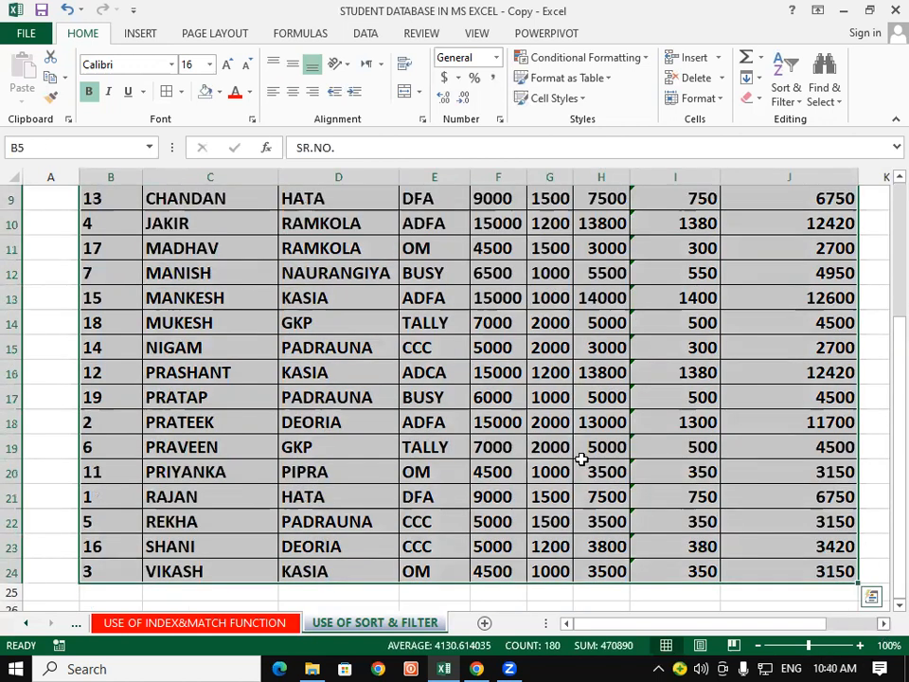
scroll(582, 459, up, 3)
scroll(581, 459, right, 2)
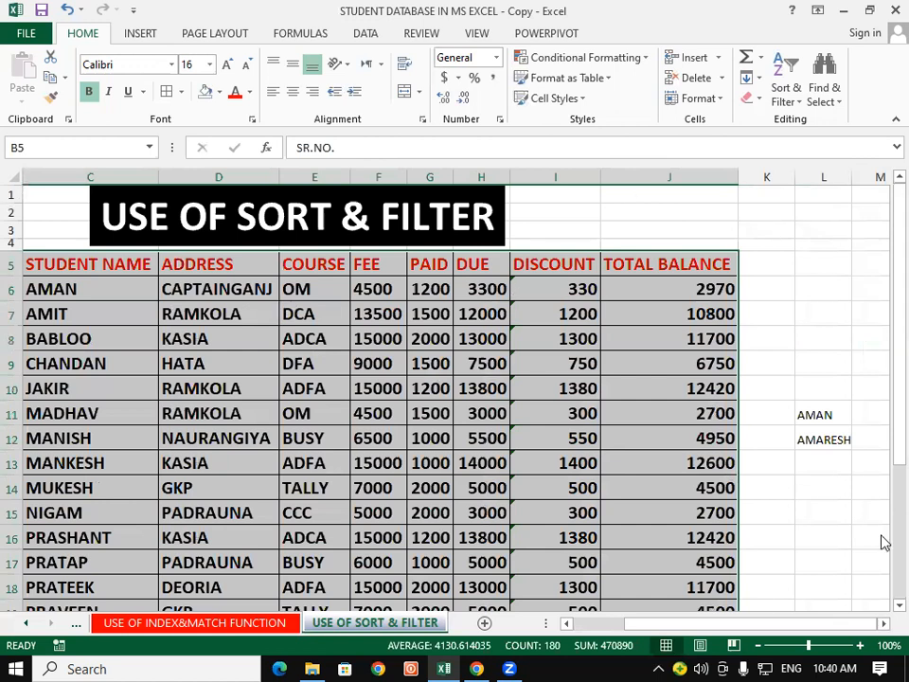
click(783, 81)
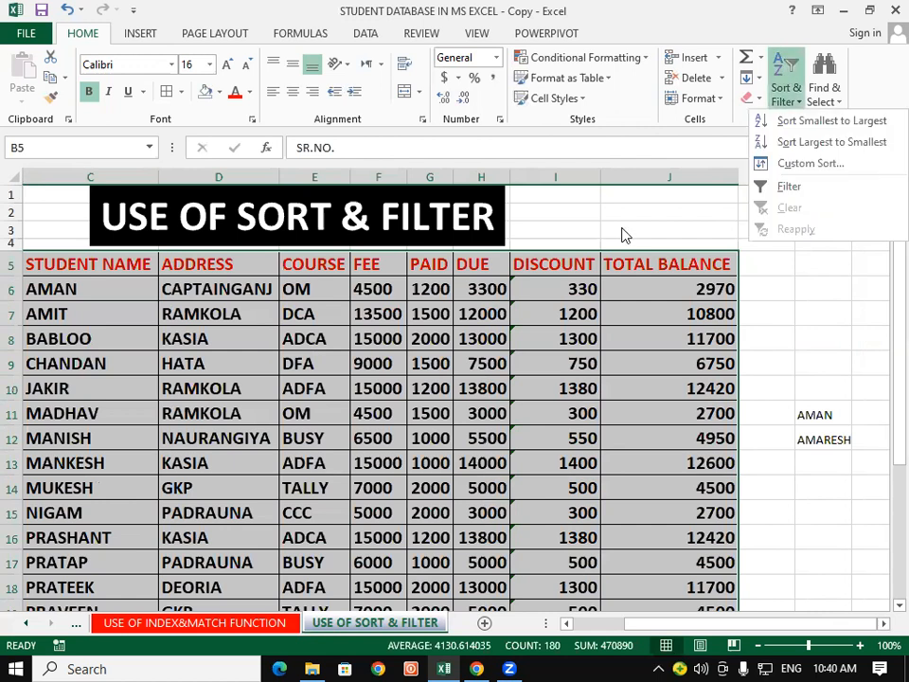
click(834, 188)
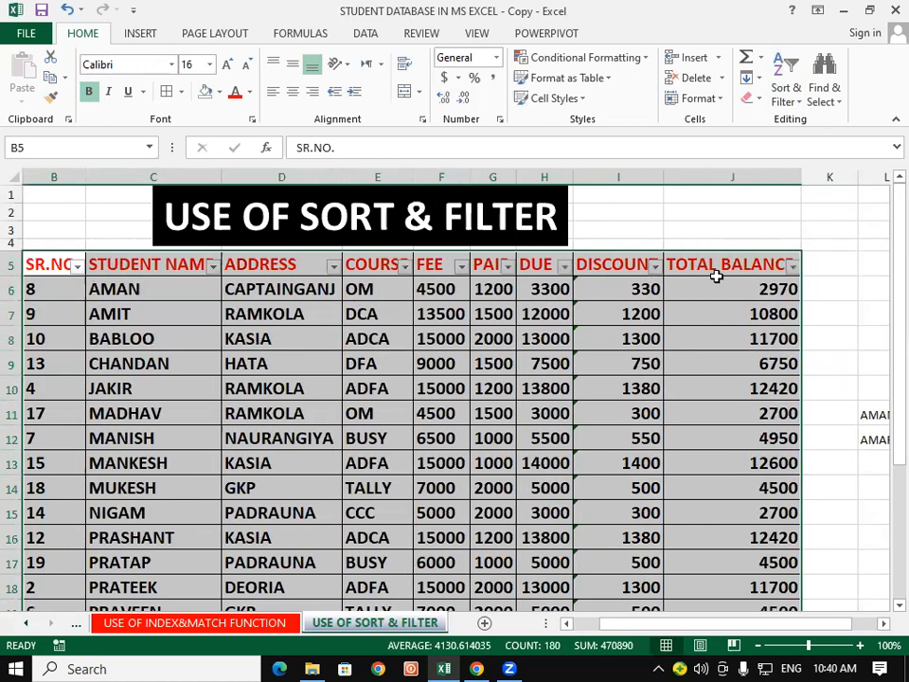
click(405, 392)
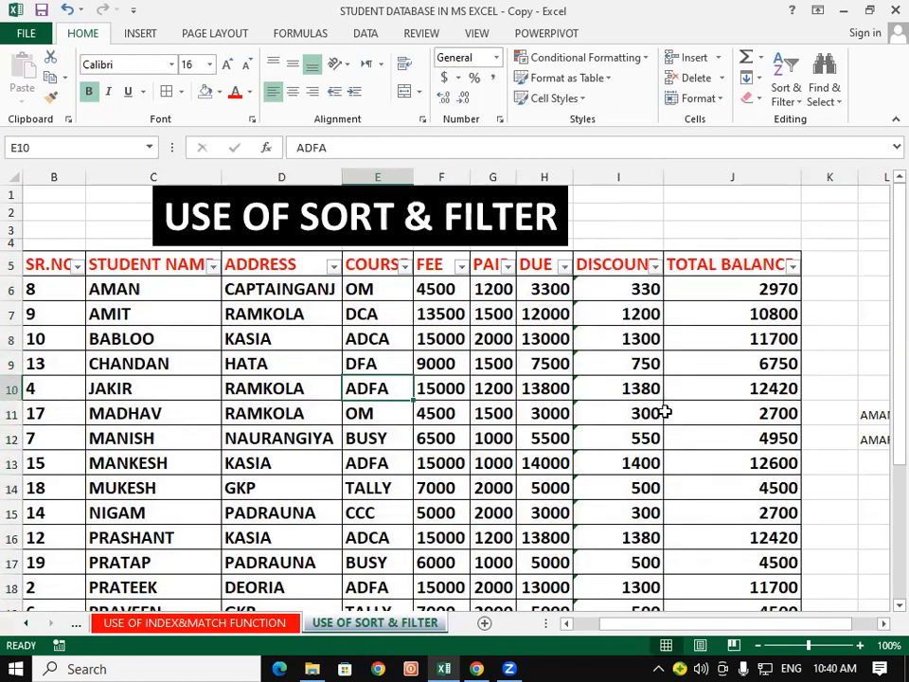
Review the sort options and the list of places in the ADDRESS filter without changing anything.
click(333, 266)
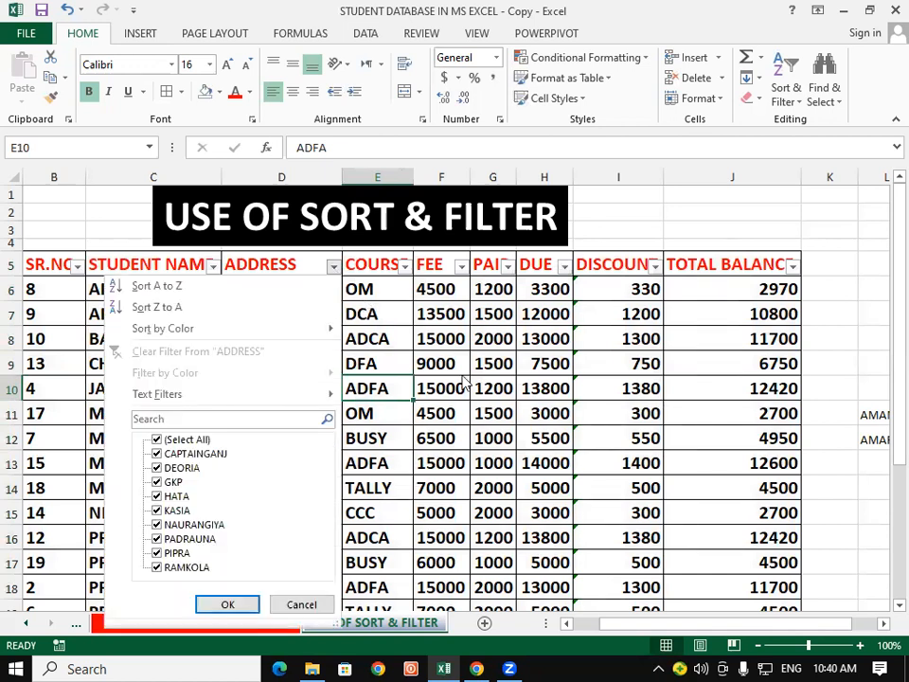
key(Escape)
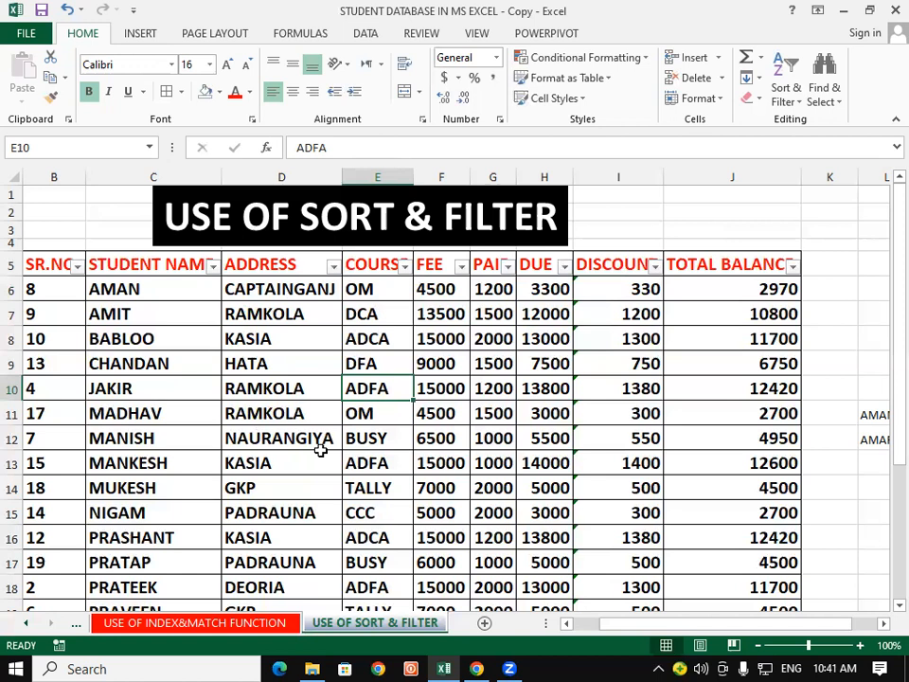
click(255, 333)
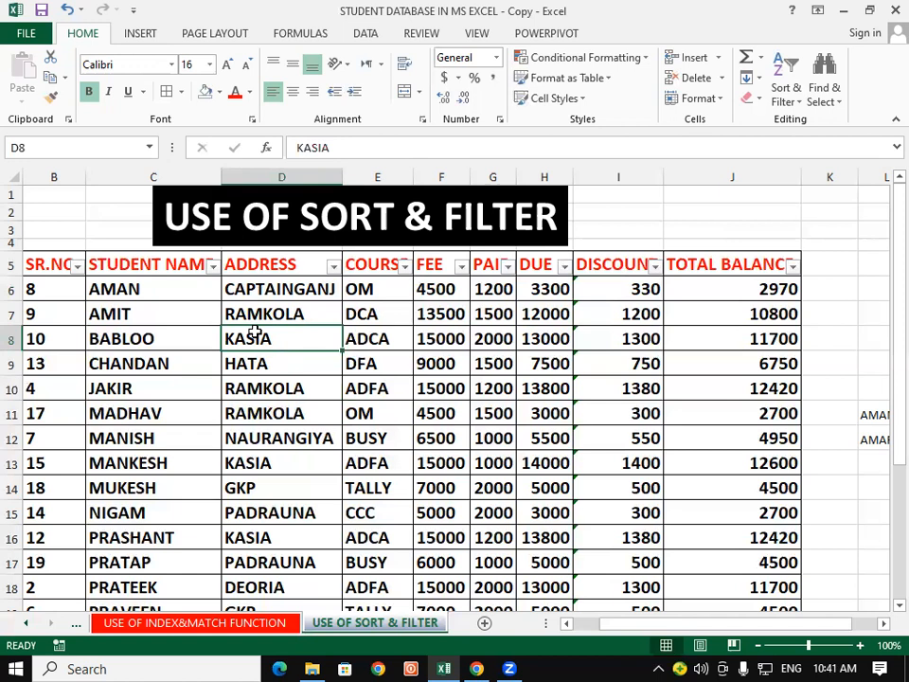
Filter the ADDRESS column to show only PADRAUNA and highlight the matching student names.
click(338, 266)
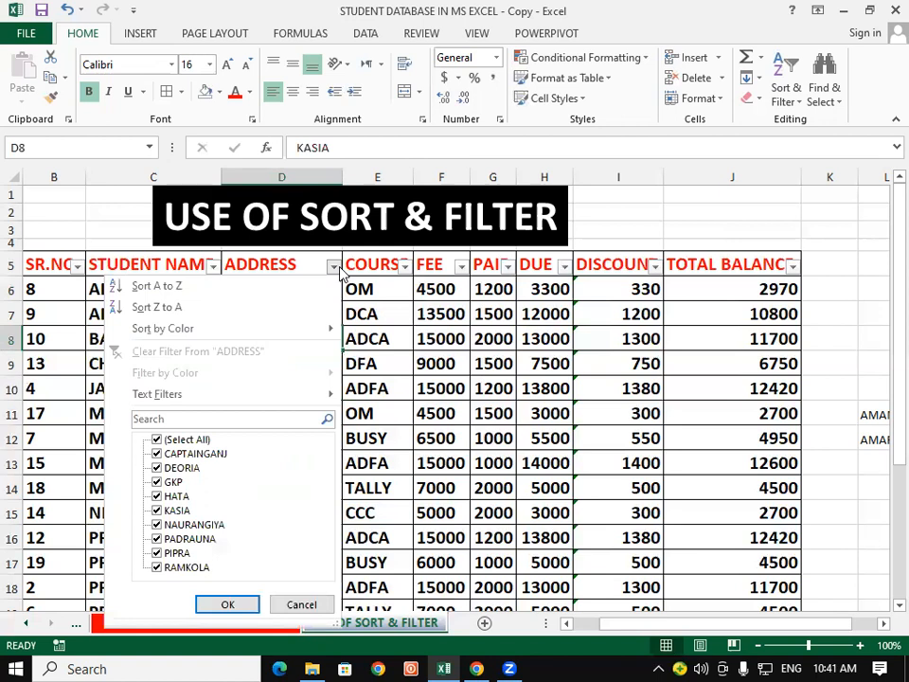
click(157, 441)
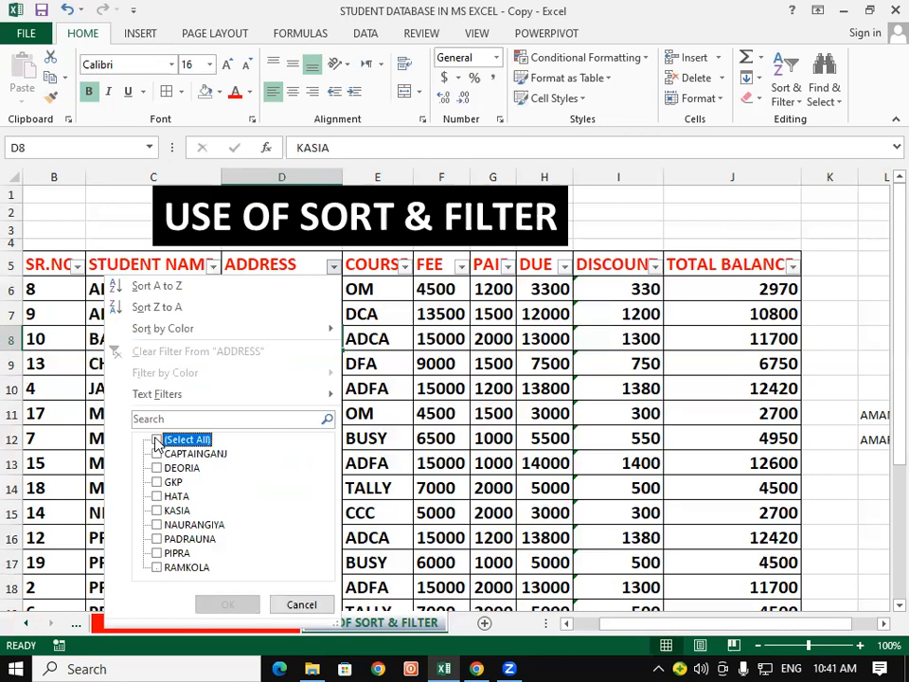
click(157, 539)
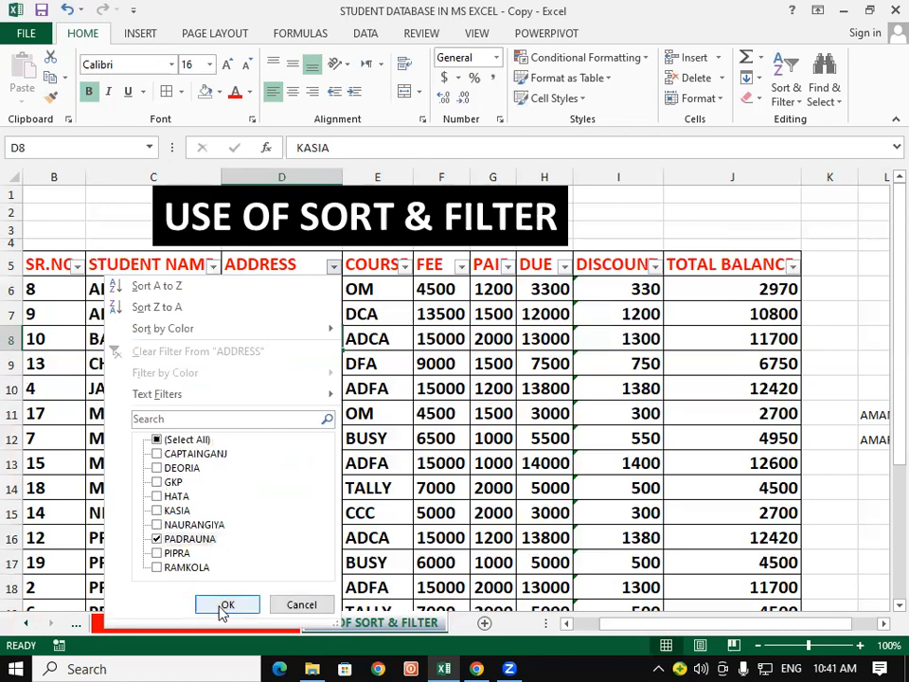
click(226, 605)
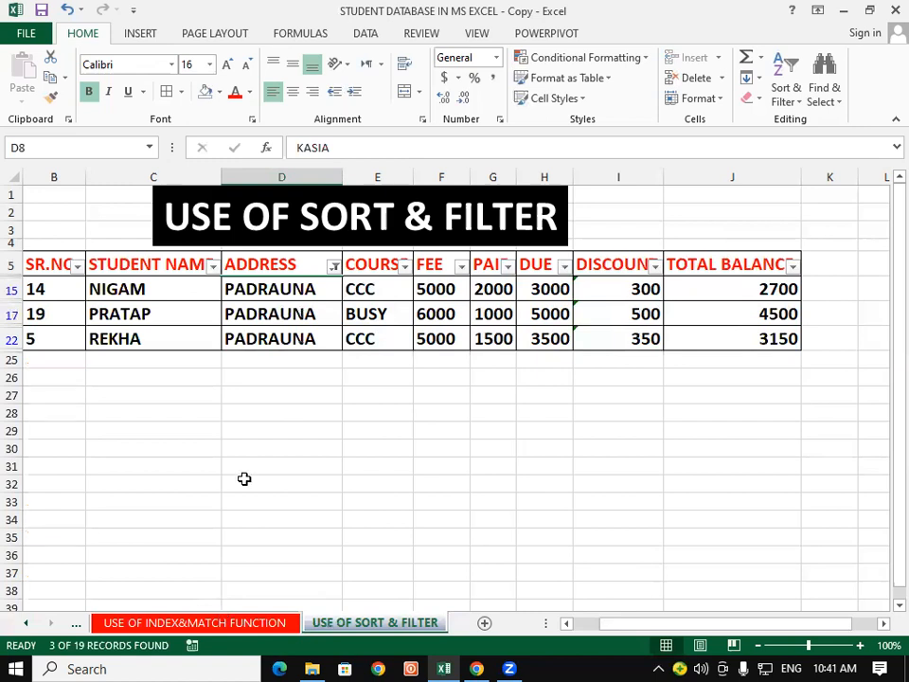
drag(167, 293, 184, 325)
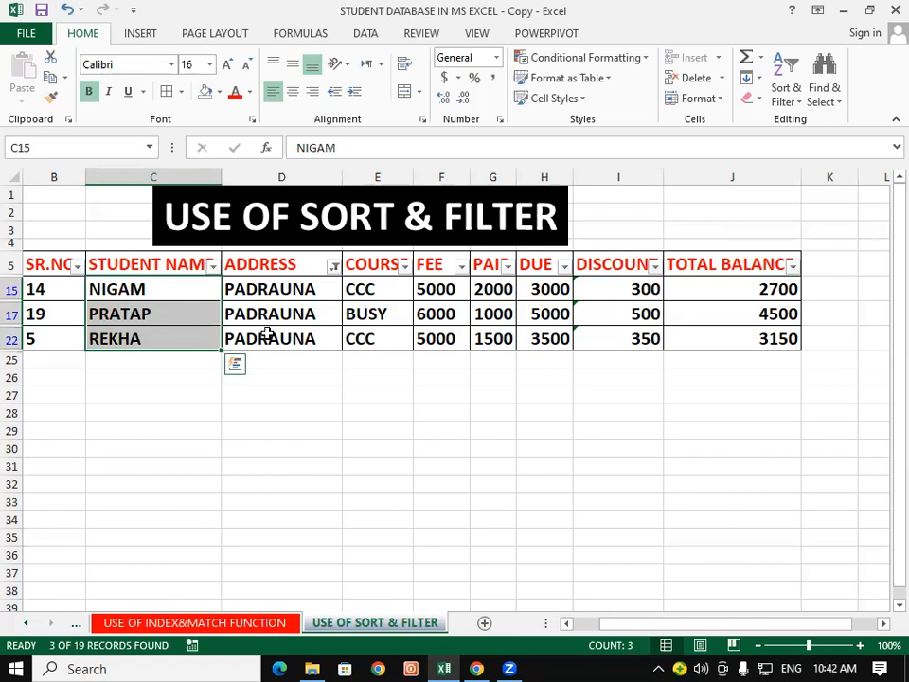
Clear the PADRAUNA filter from the student table while keeping the header filters on.
click(794, 111)
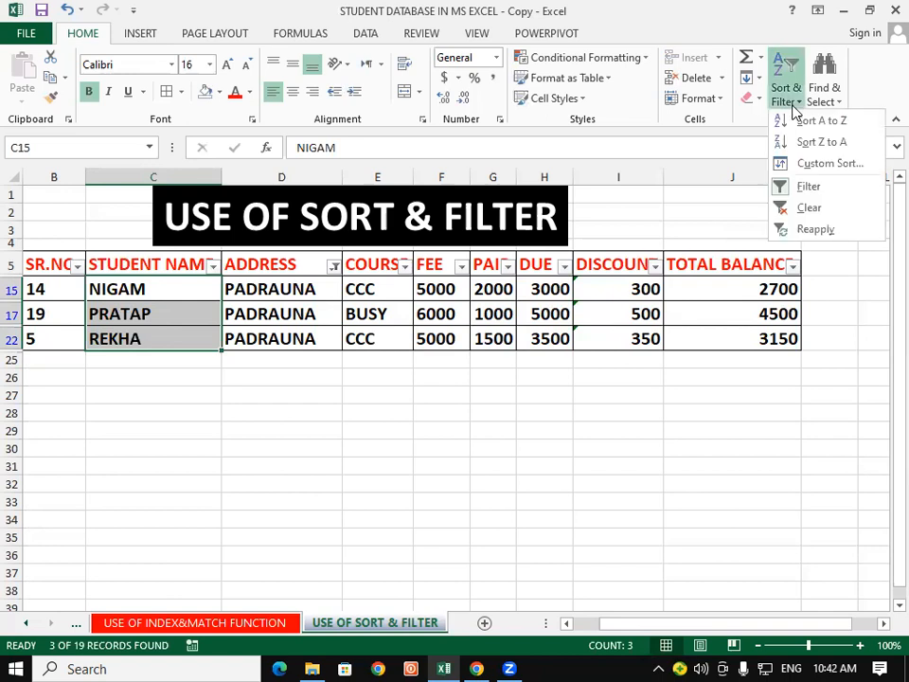
click(803, 210)
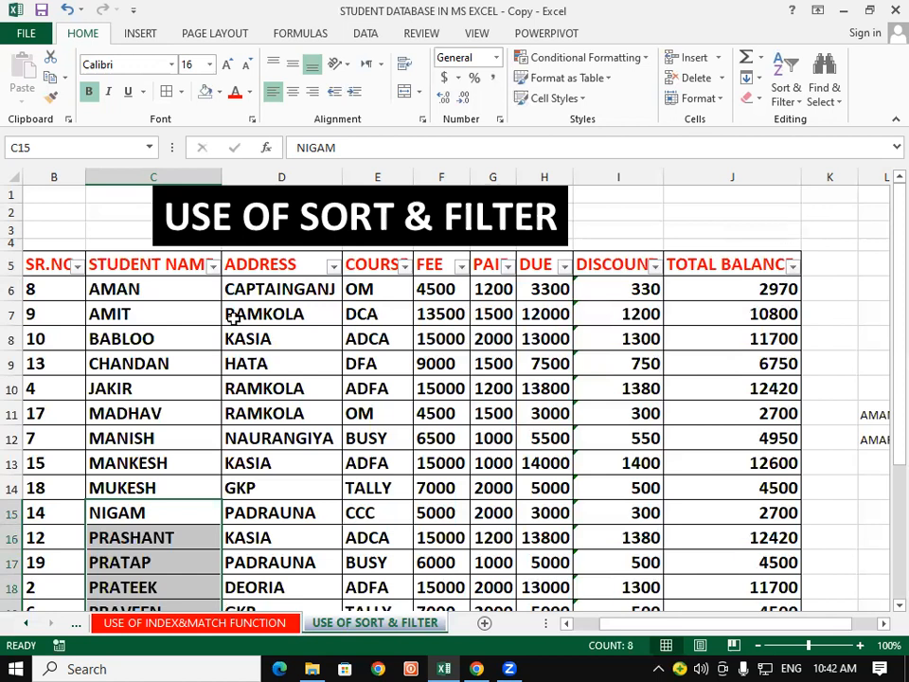
click(270, 363)
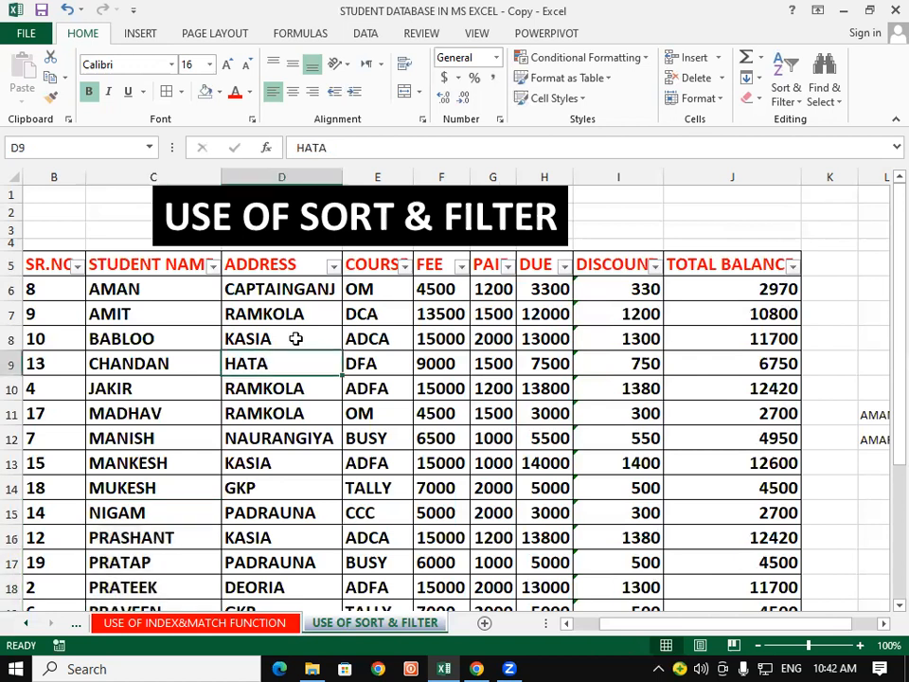
click(290, 413)
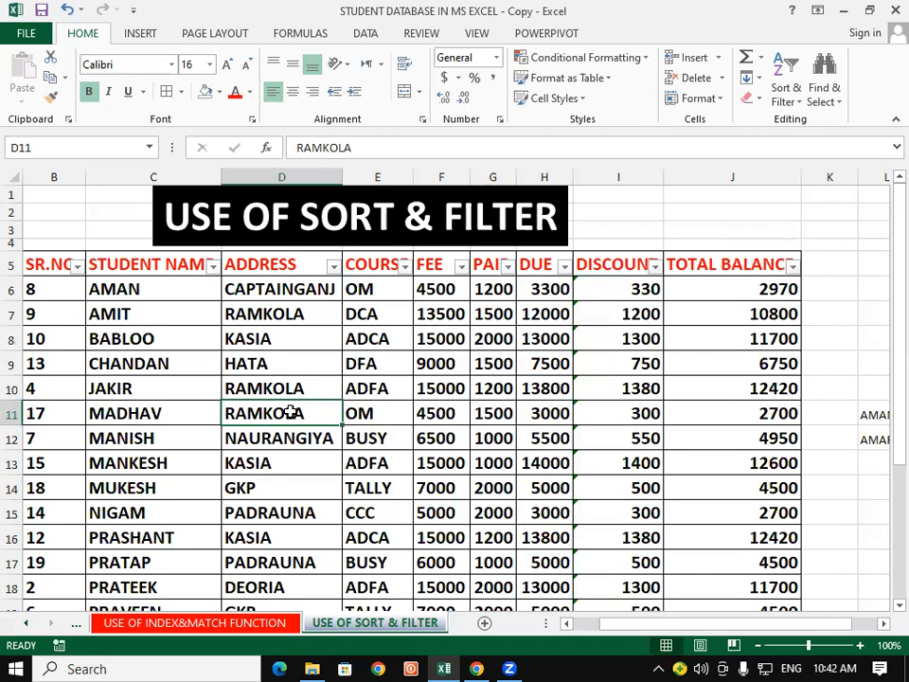
Filter the ADDRESS column to show only RAMKOLA, and clear the filter to restore all student records.
click(334, 267)
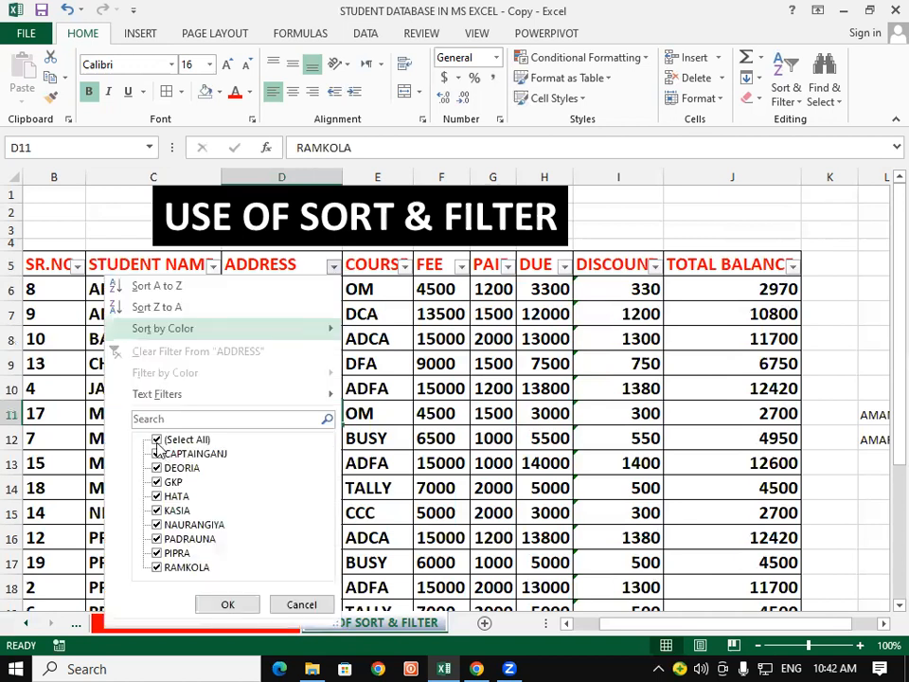
click(157, 440)
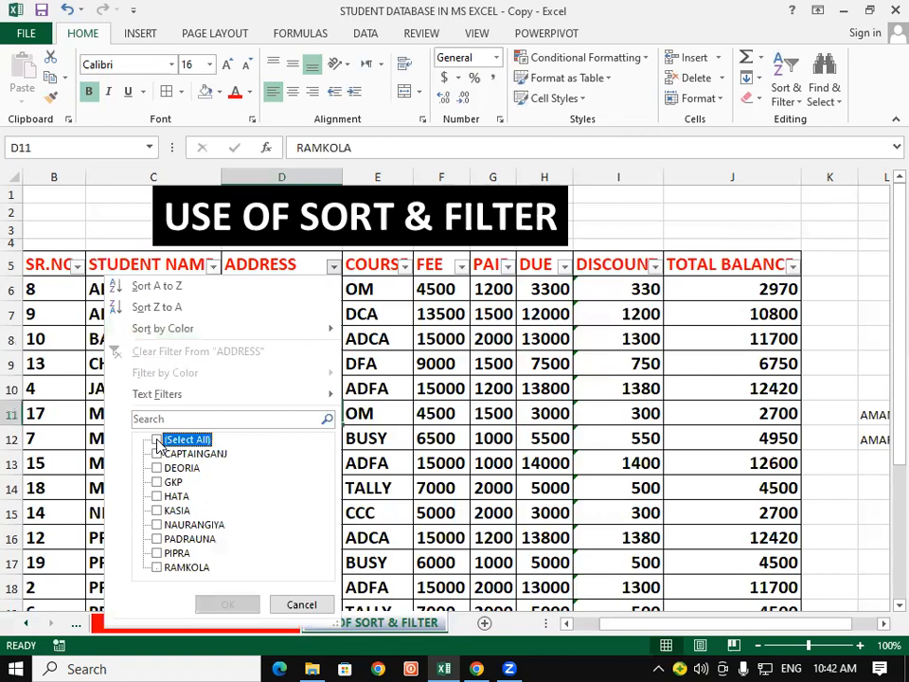
click(159, 569)
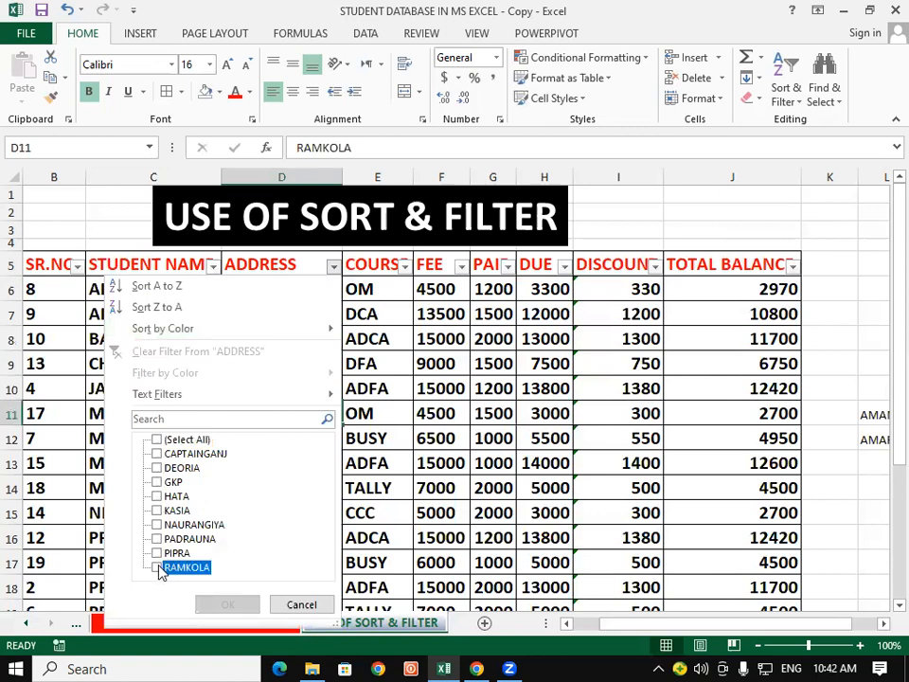
click(226, 605)
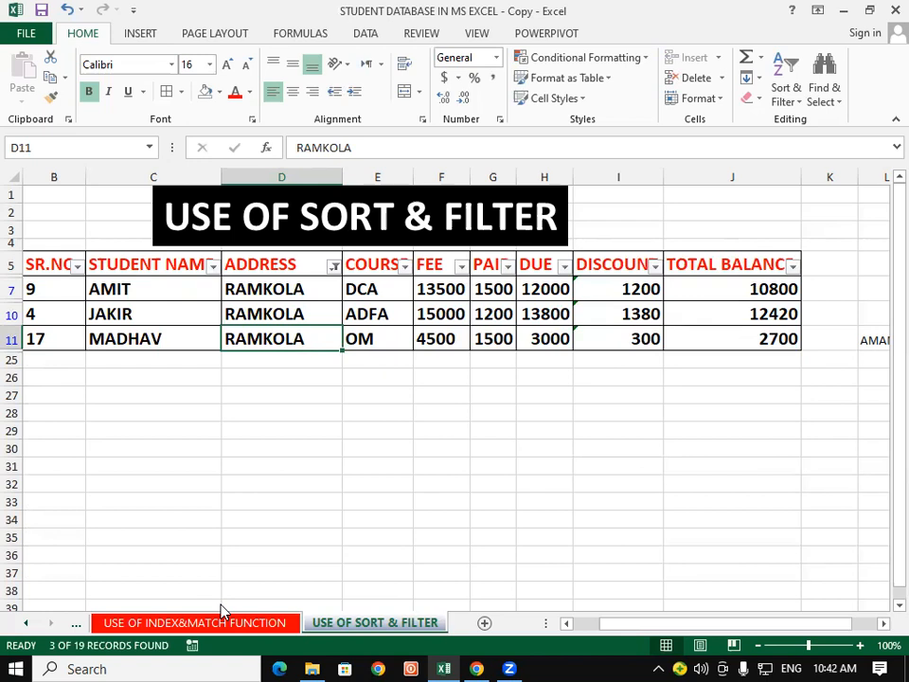
click(778, 95)
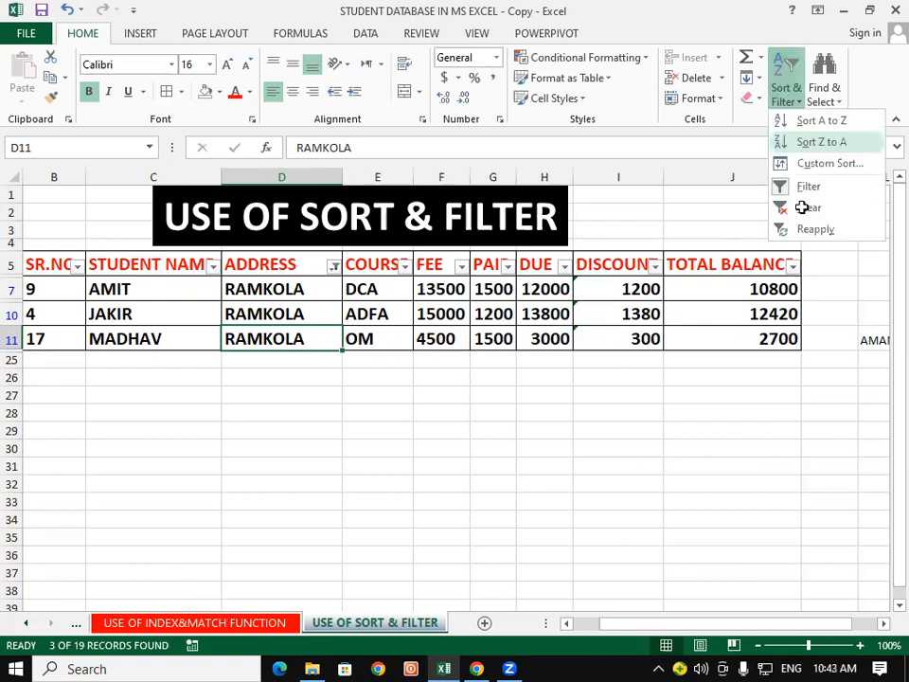
click(808, 207)
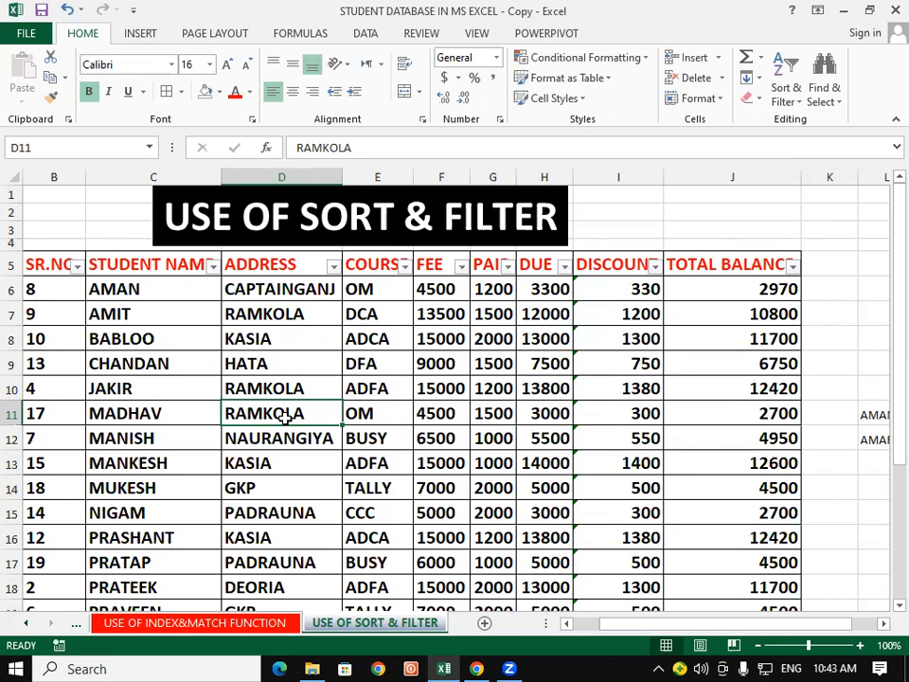
Highlight the course entries, filter the COURSE column to show only DFA, and clear that filter.
click(397, 384)
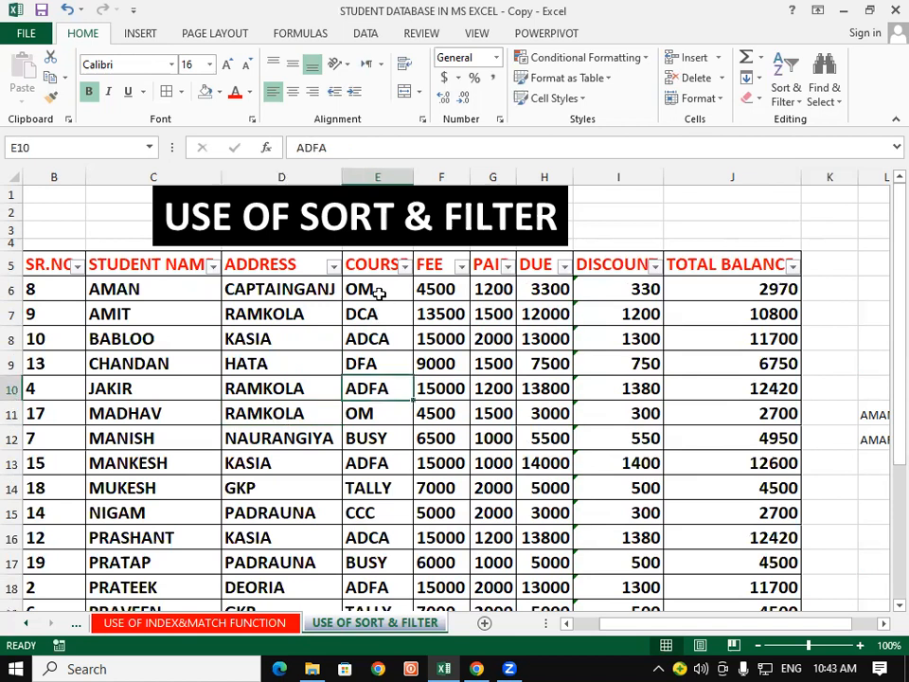
drag(378, 294, 381, 563)
click(488, 440)
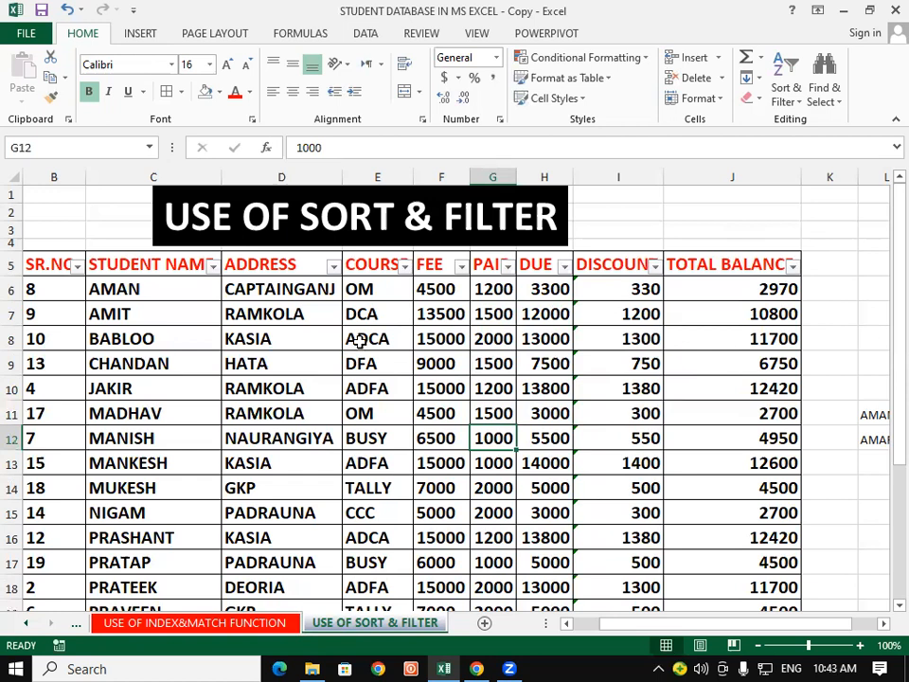
click(405, 266)
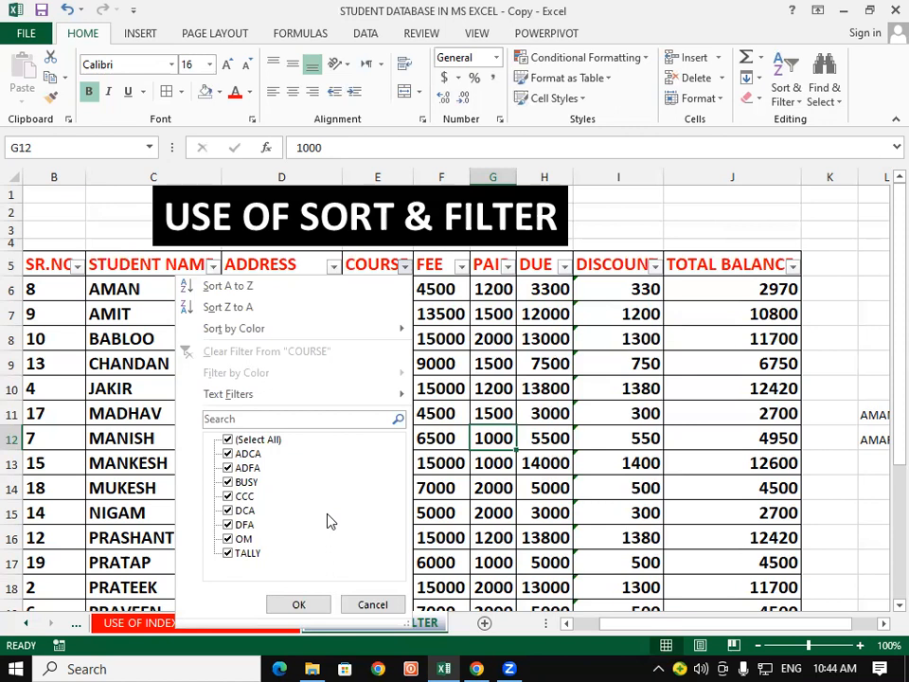
click(227, 441)
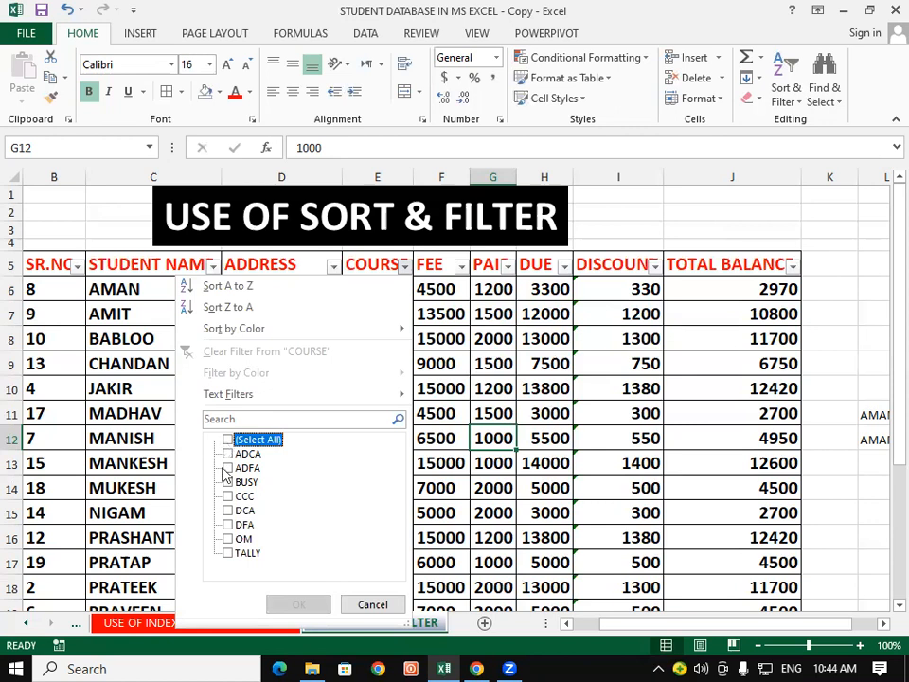
click(227, 524)
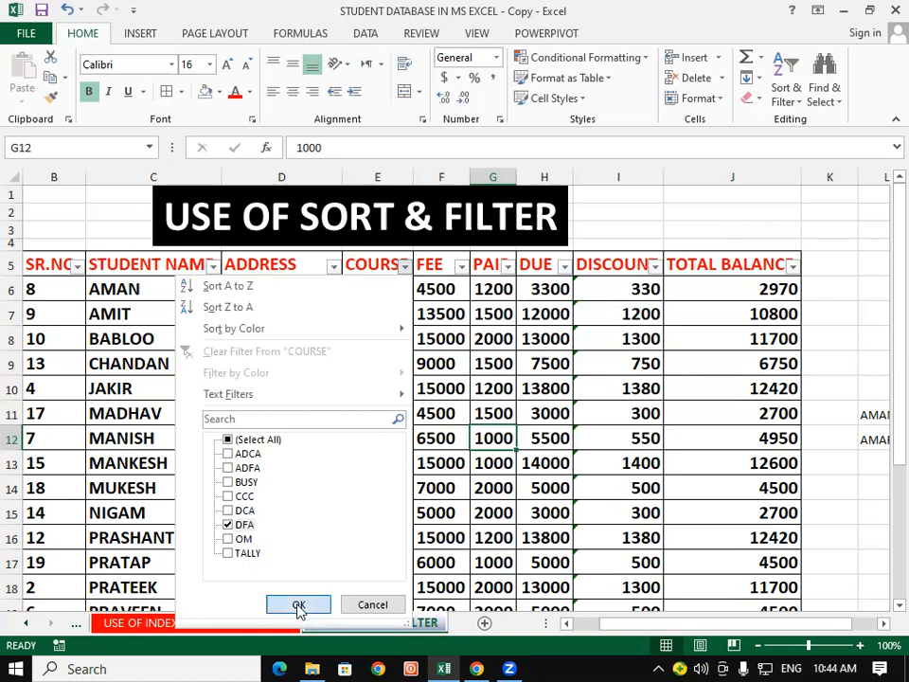
key(Return)
click(387, 487)
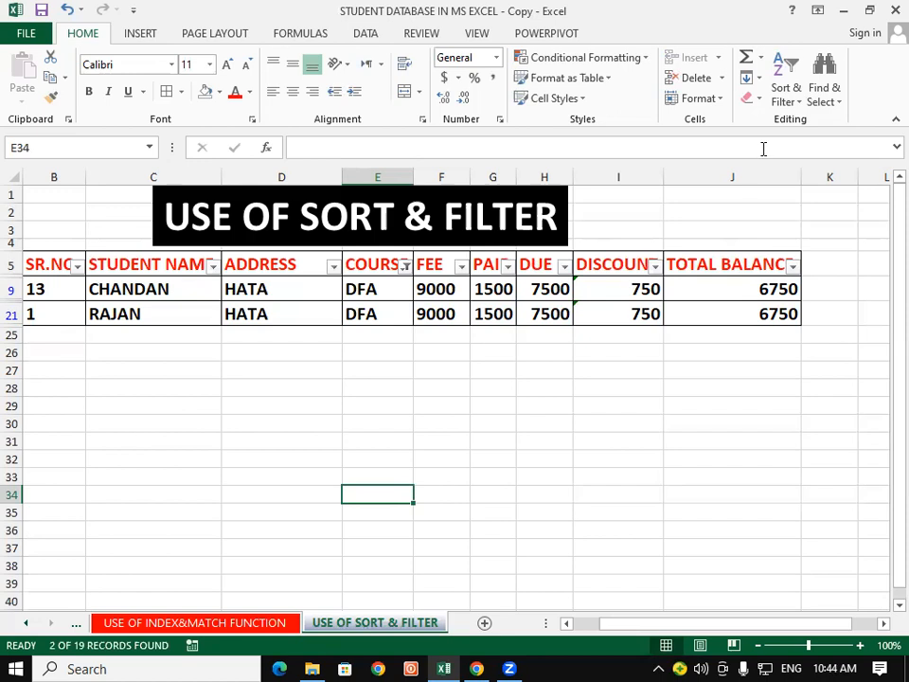
click(788, 95)
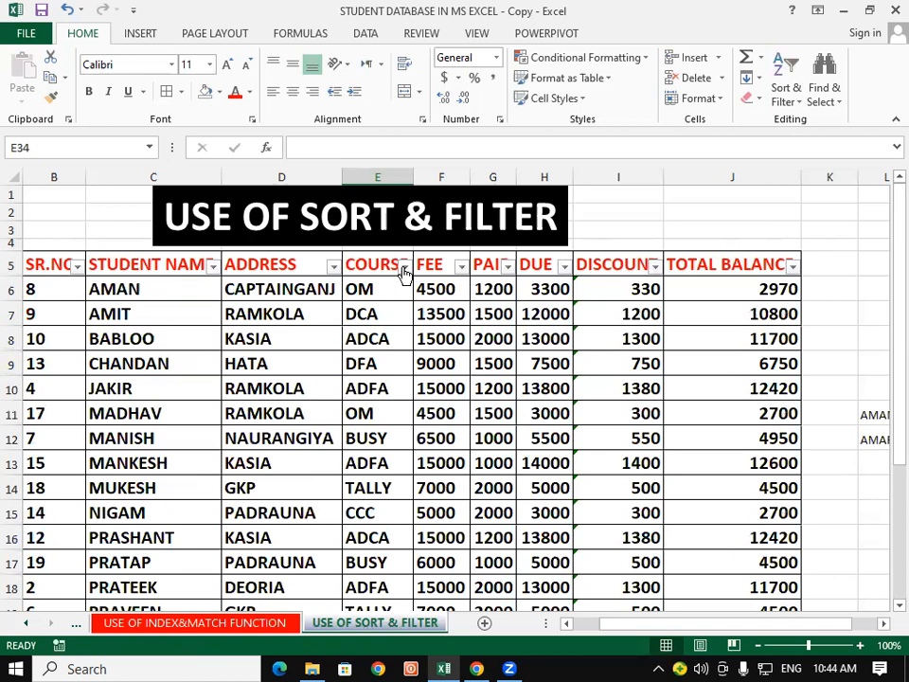
Filter the COURSE column to show only ADFA, and clear the filter to restore all records.
click(404, 274)
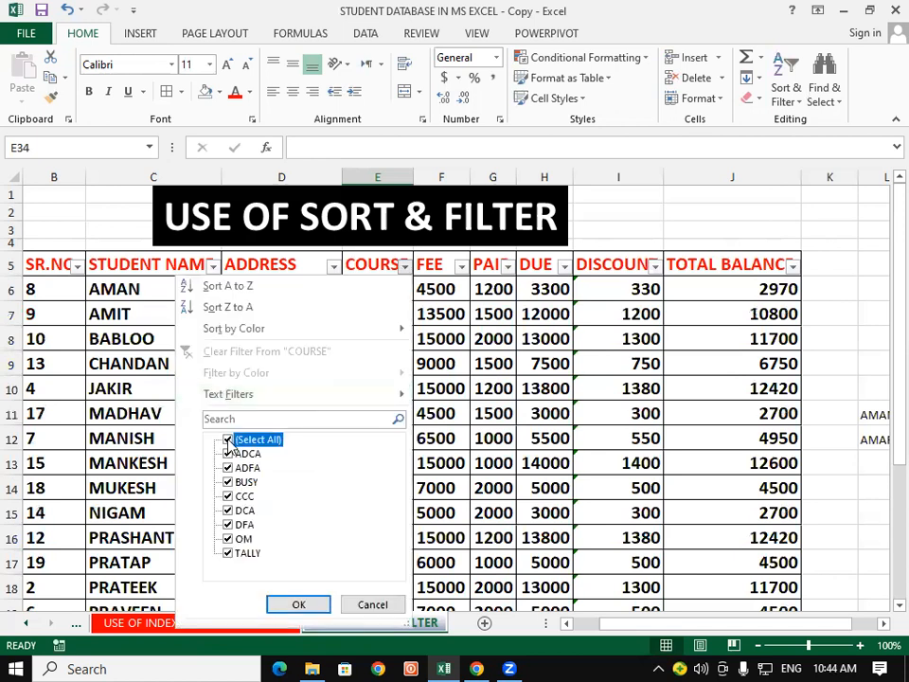
click(227, 439)
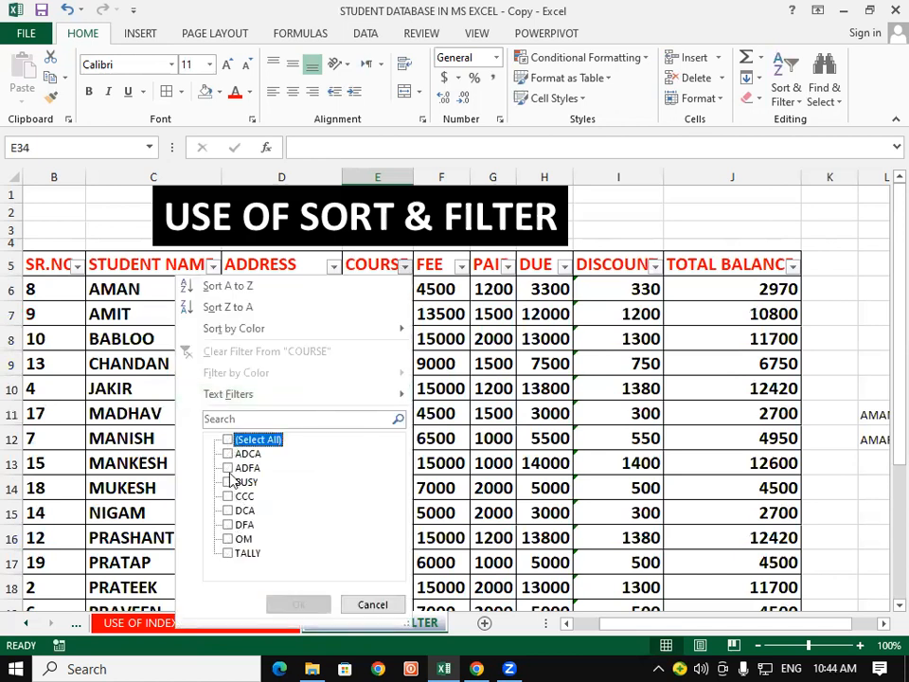
click(228, 467)
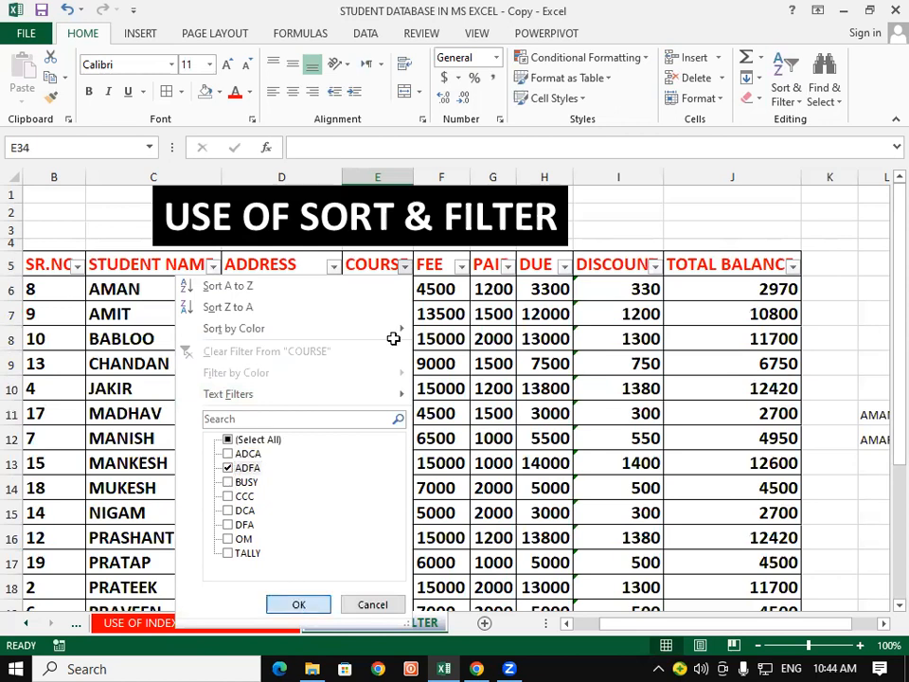
key(Return)
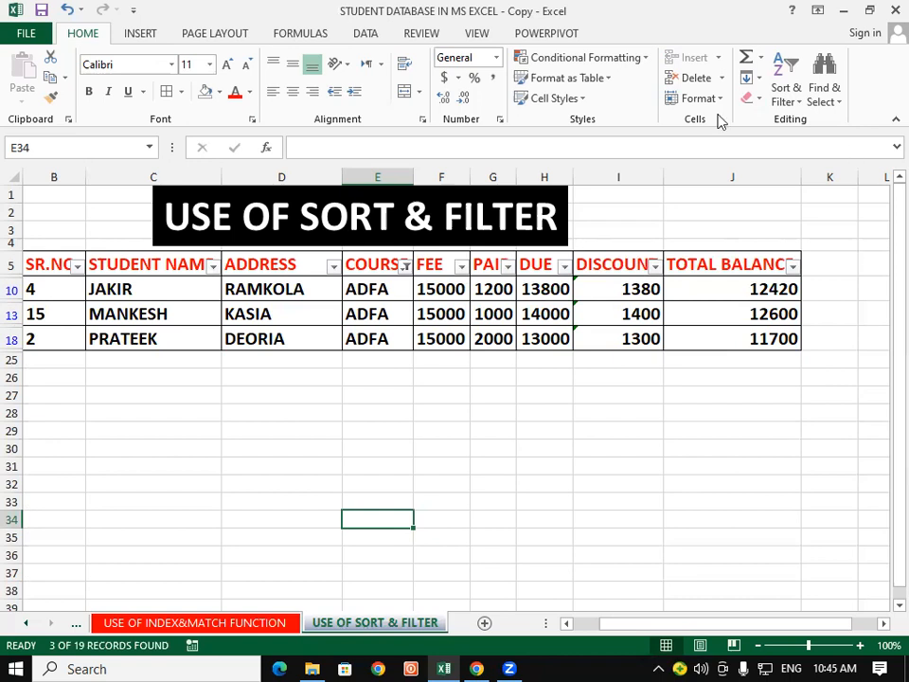
click(790, 93)
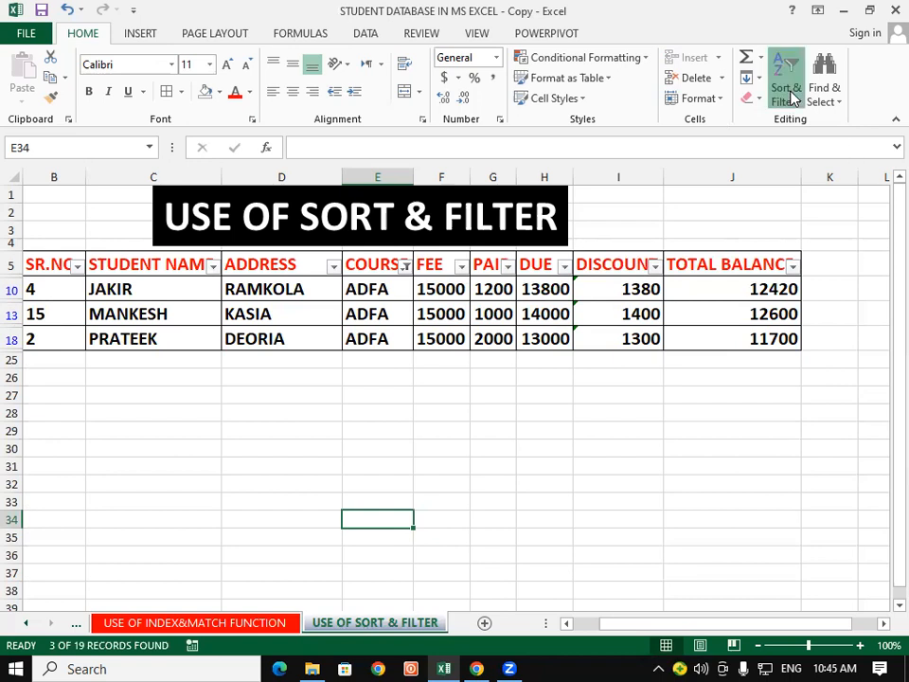
click(800, 208)
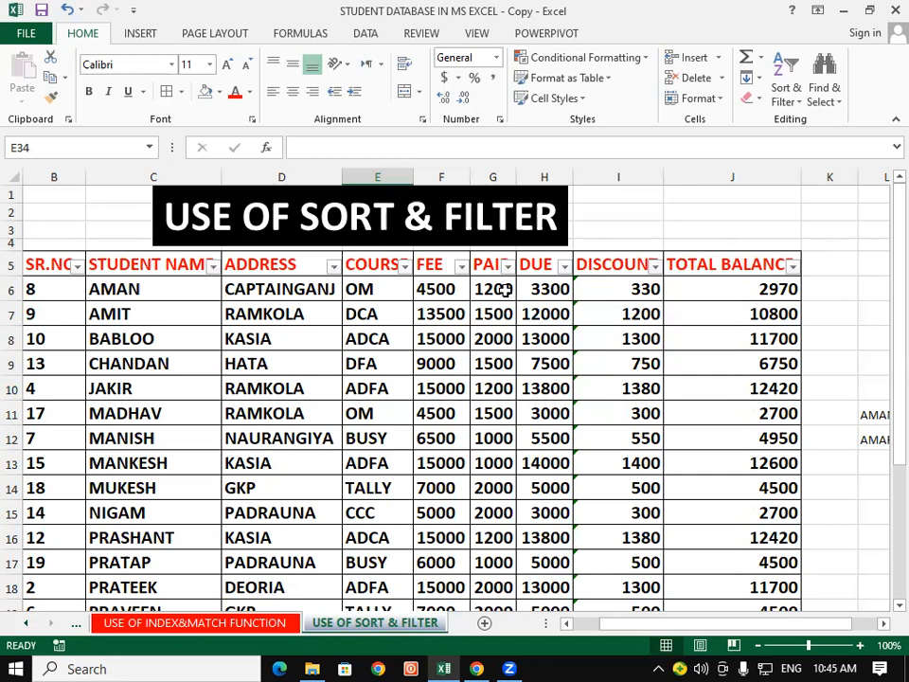
Filter the FEE column to show only 9000, and clear the filter while keeping the header filters on.
click(462, 267)
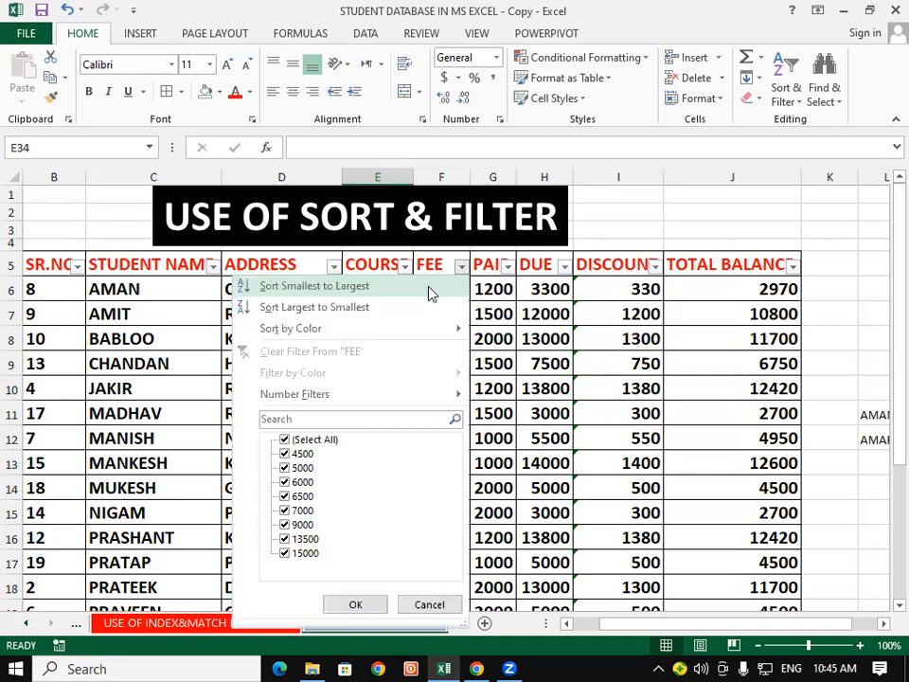
click(283, 442)
click(286, 526)
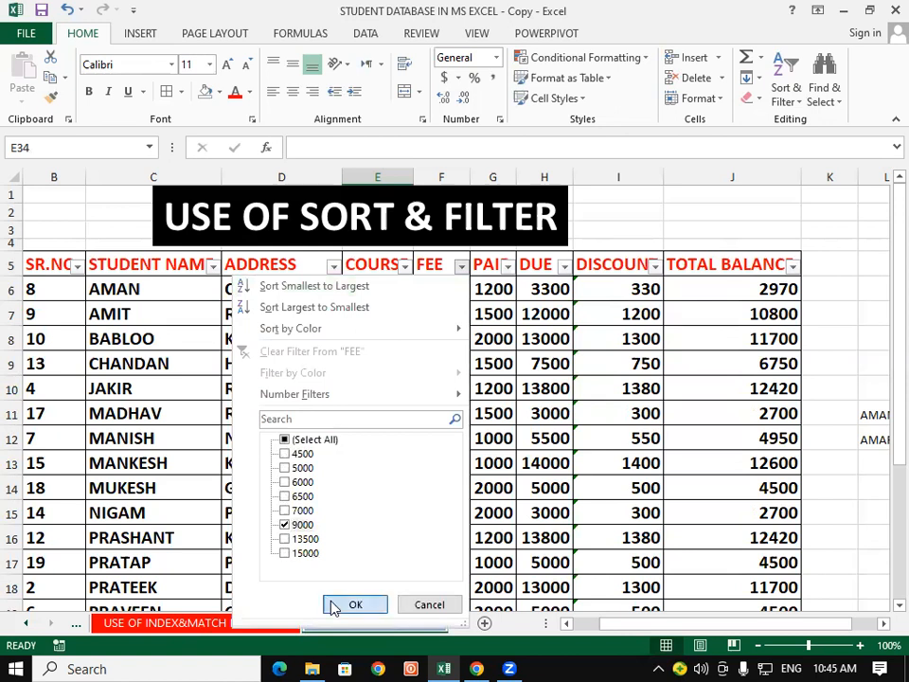
click(333, 608)
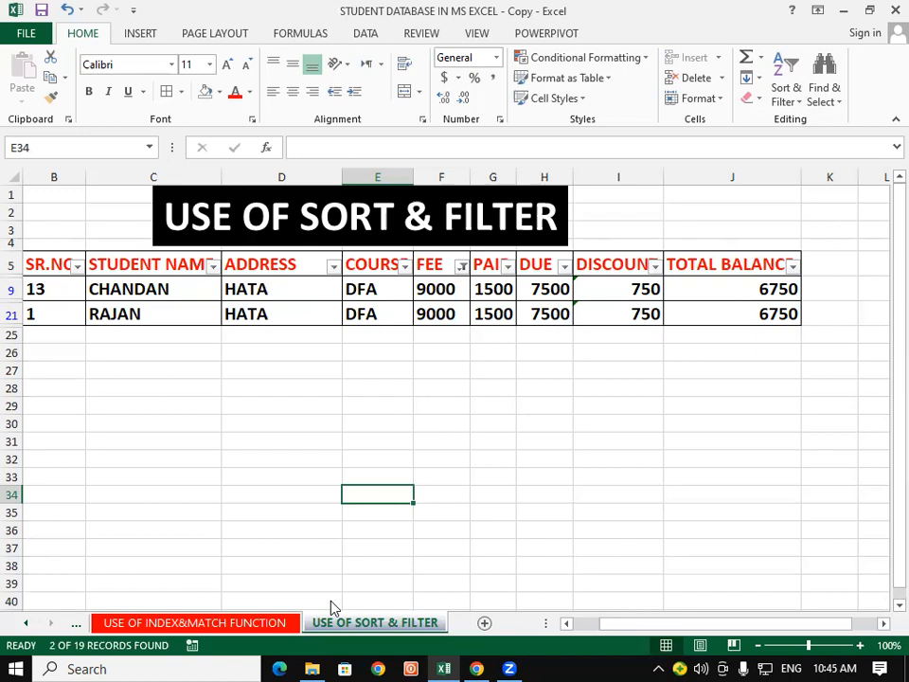
click(786, 94)
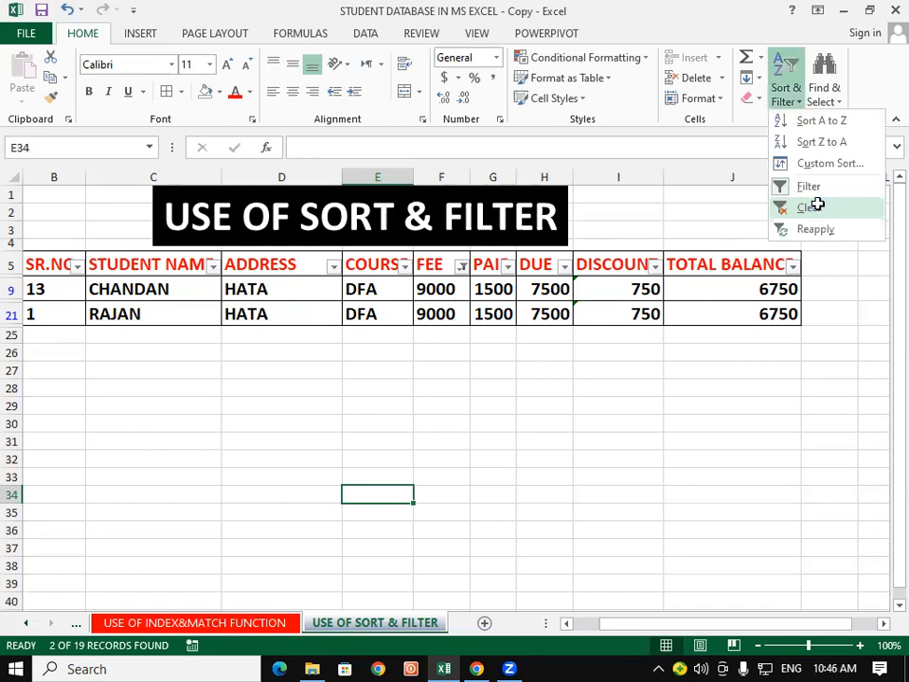
click(812, 207)
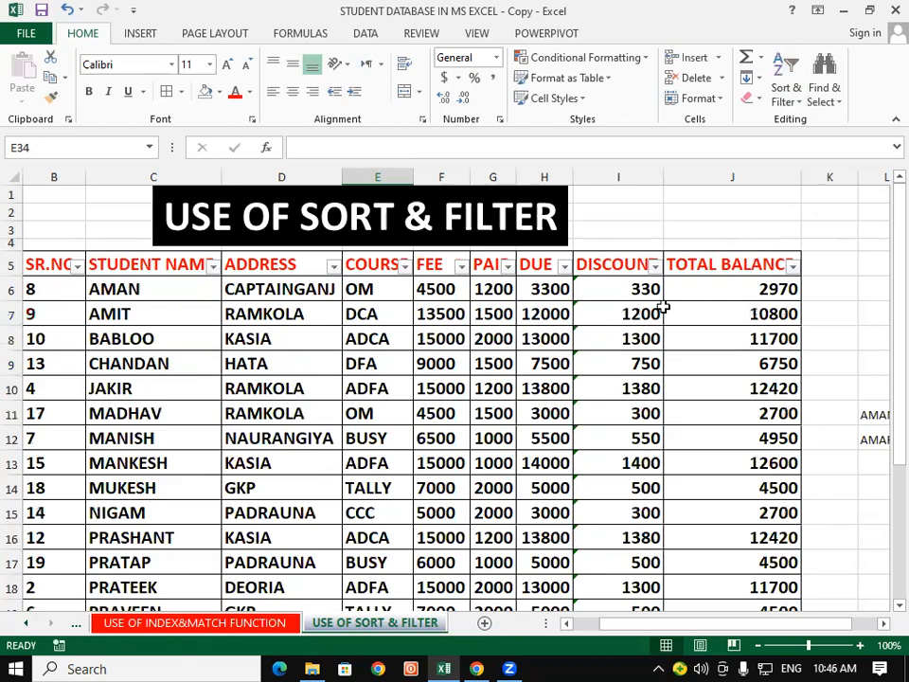
Select the whole student table including its headers and turn off Filter to remove the header filters.
drag(45, 265, 759, 551)
scroll(536, 329, up, 3)
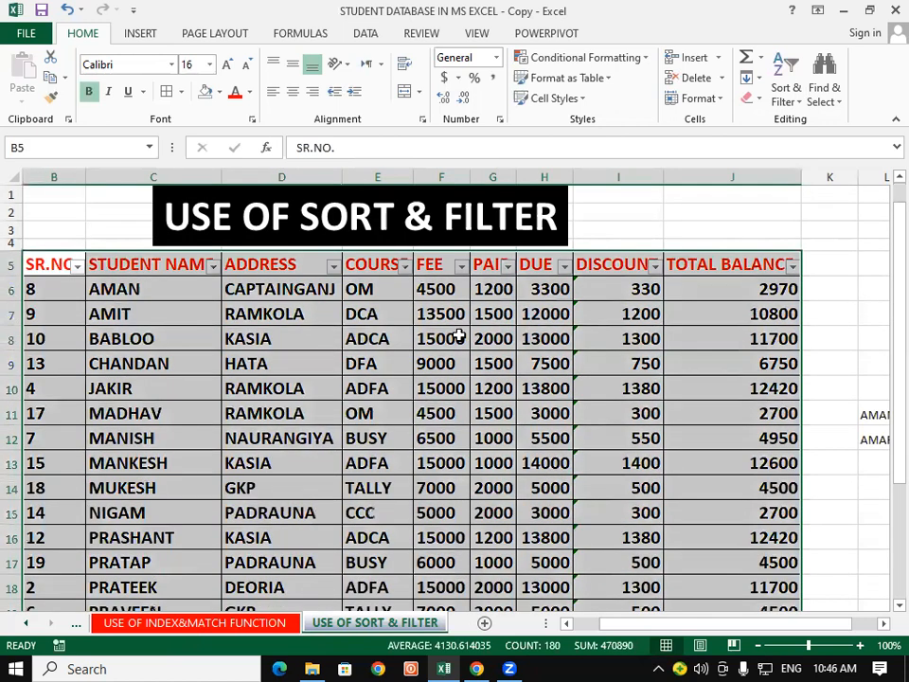
click(747, 98)
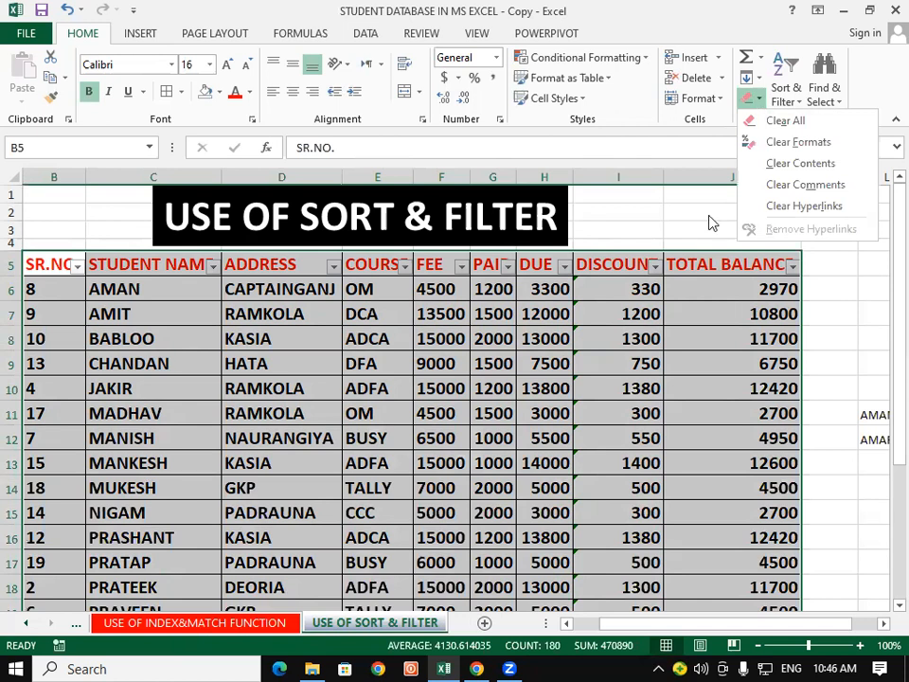
click(788, 102)
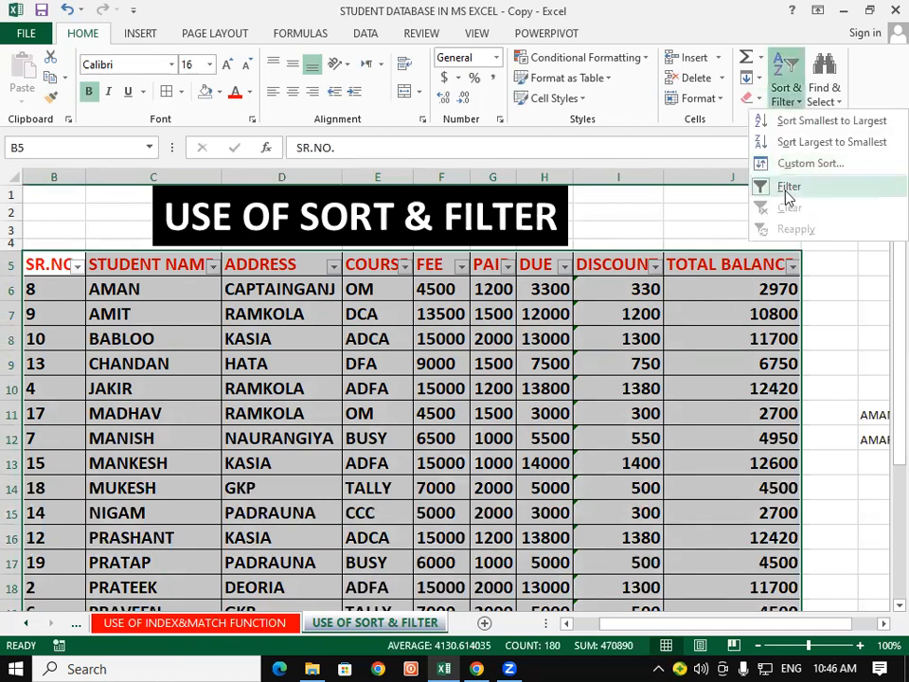
click(787, 187)
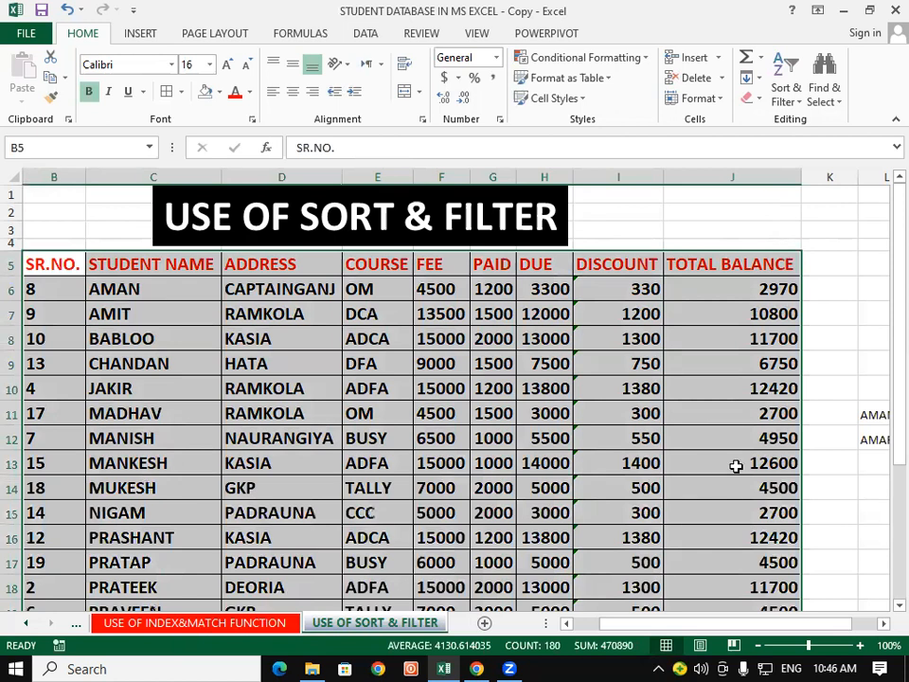
click(722, 526)
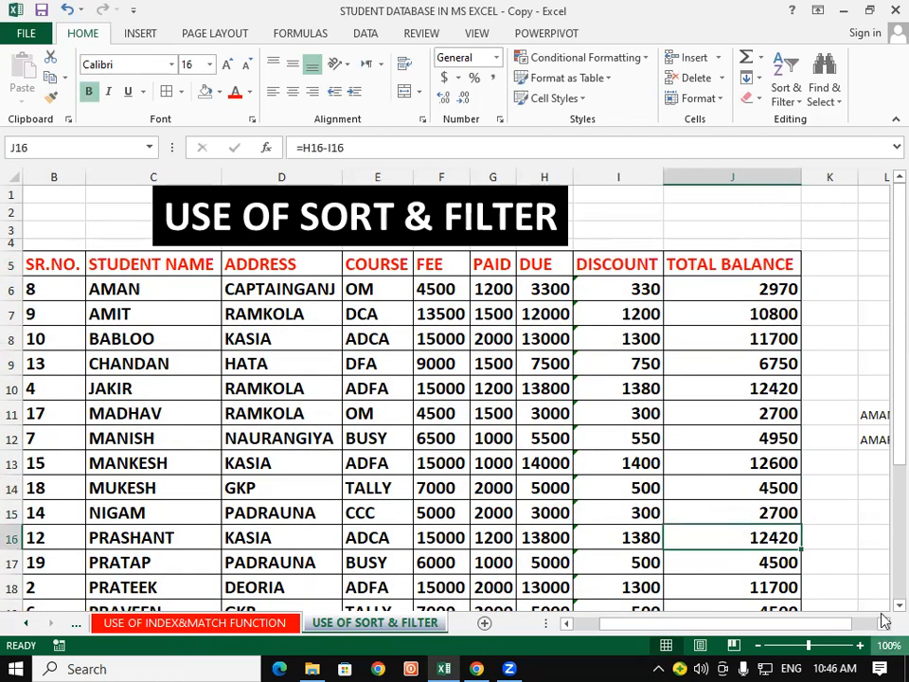
Browse the earlier sheet names, look through the unfiltered student table, and highlight the record in B21:H21.
click(24, 624)
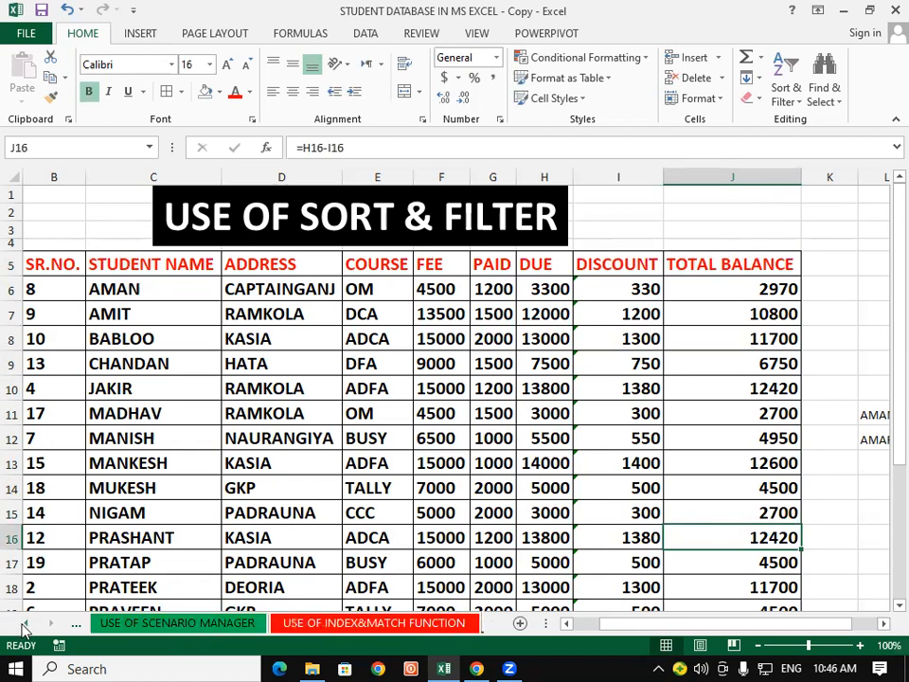
click(24, 624)
click(23, 625)
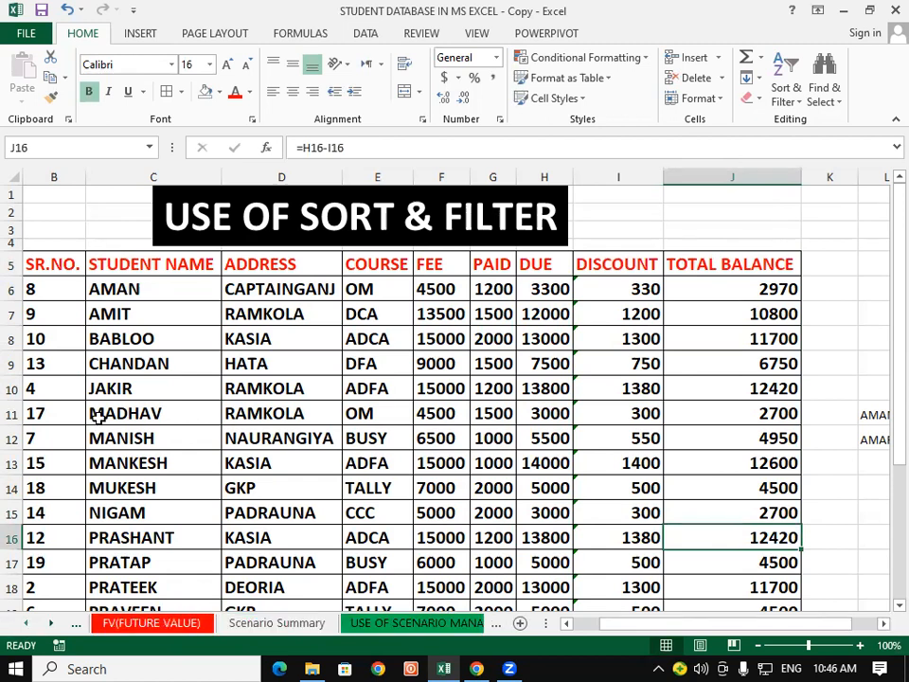
scroll(93, 423, down, 3)
scroll(68, 455, up, 2)
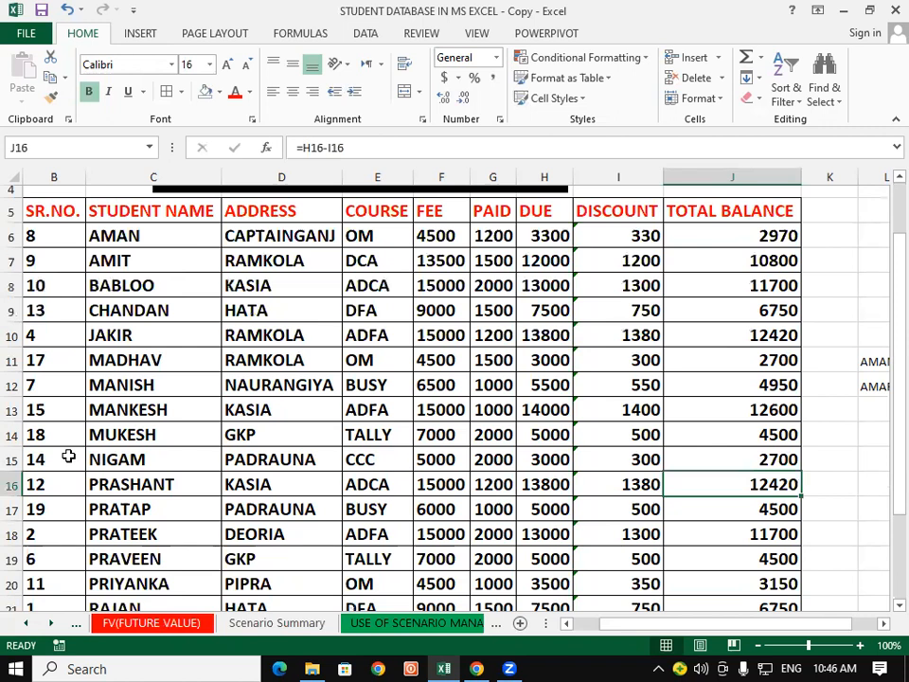
scroll(68, 456, up, 1)
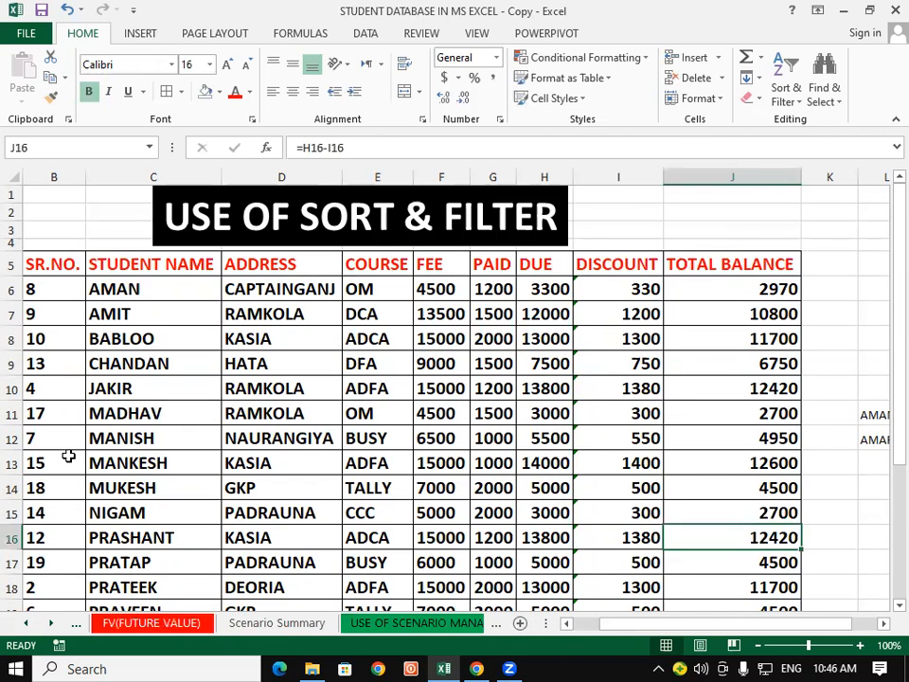
scroll(69, 455, down, 3)
scroll(68, 455, down, 1)
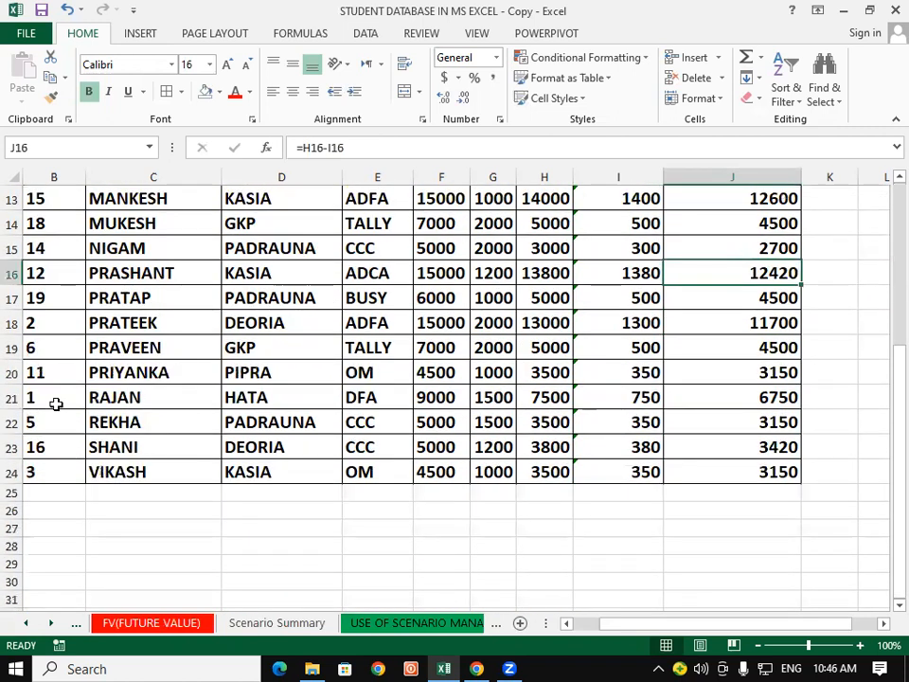
drag(571, 405, 38, 398)
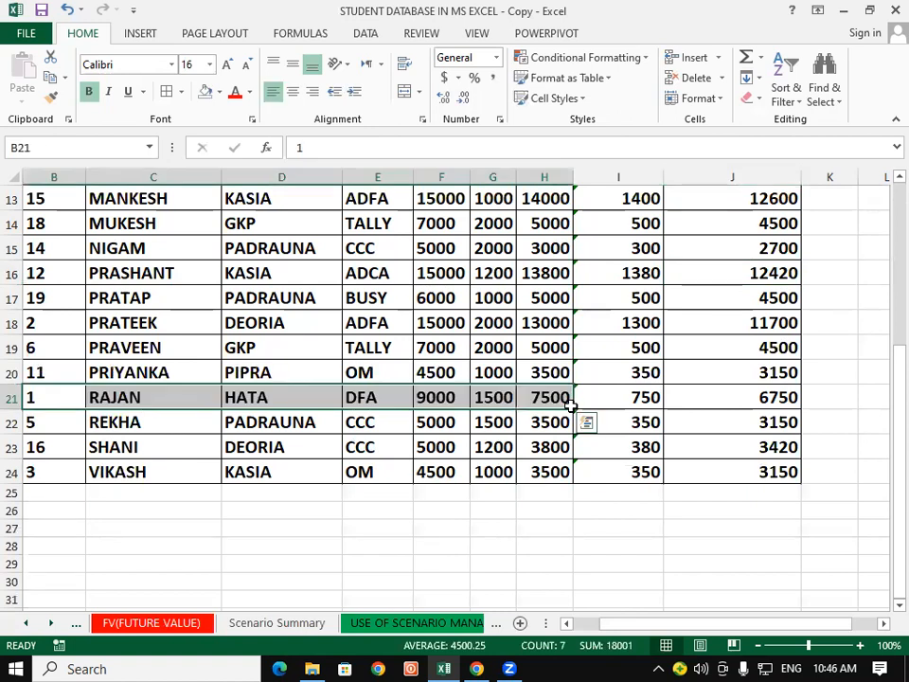
click(24, 623)
click(25, 624)
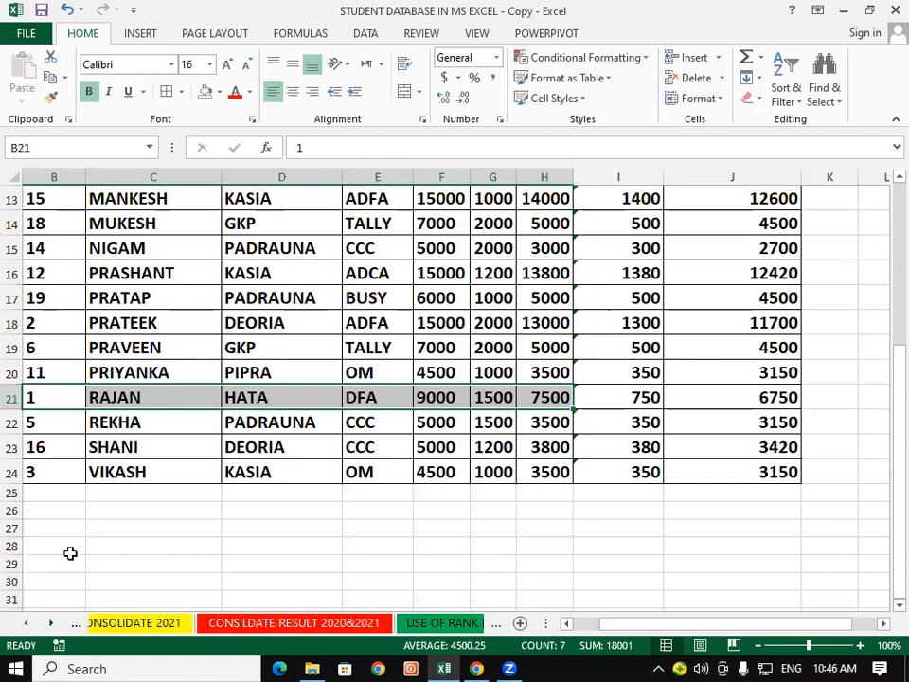
Sort the student records by SR.NO. from smallest to largest, expanding the selection so the neighbouring columns are sorted too.
scroll(61, 328, up, 3)
drag(45, 235, 46, 565)
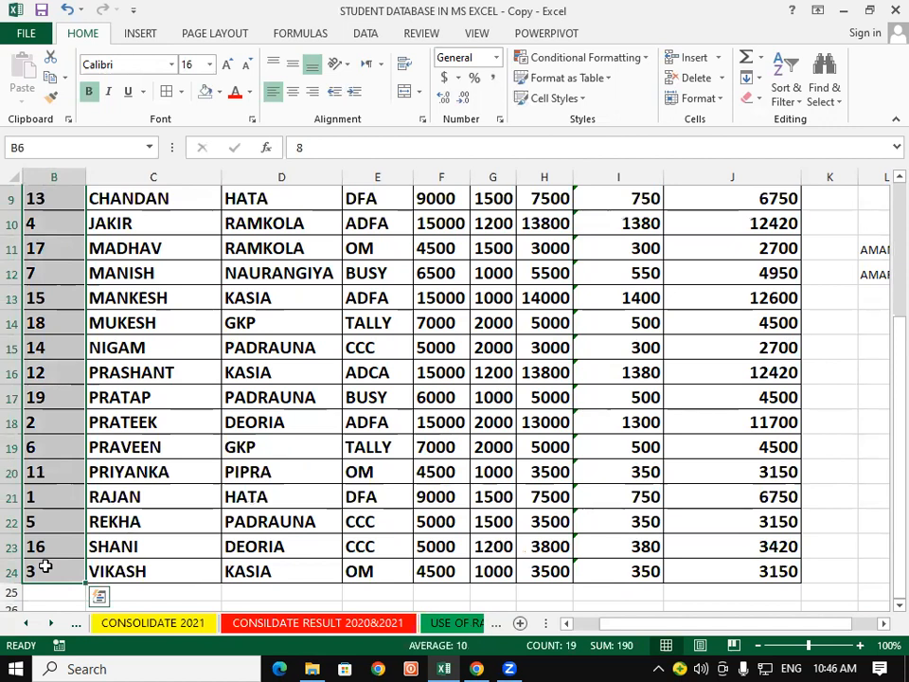
click(785, 71)
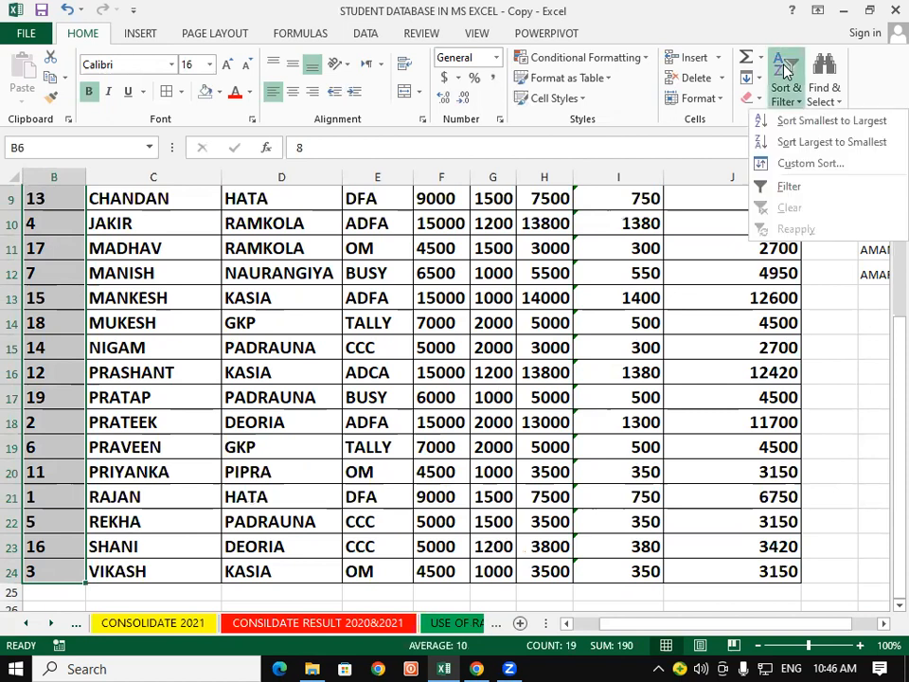
click(820, 123)
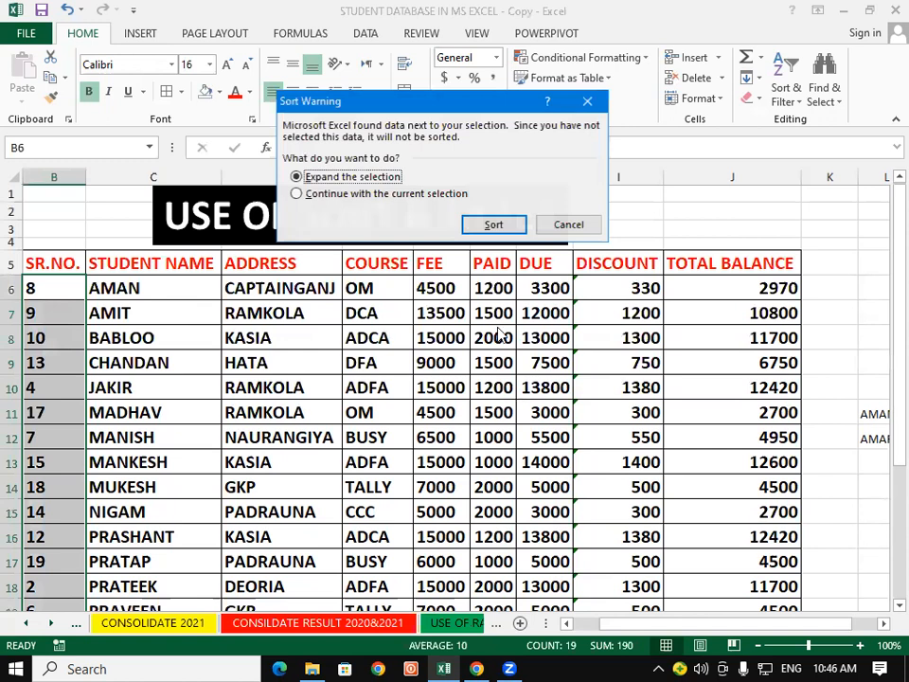
click(494, 224)
click(462, 398)
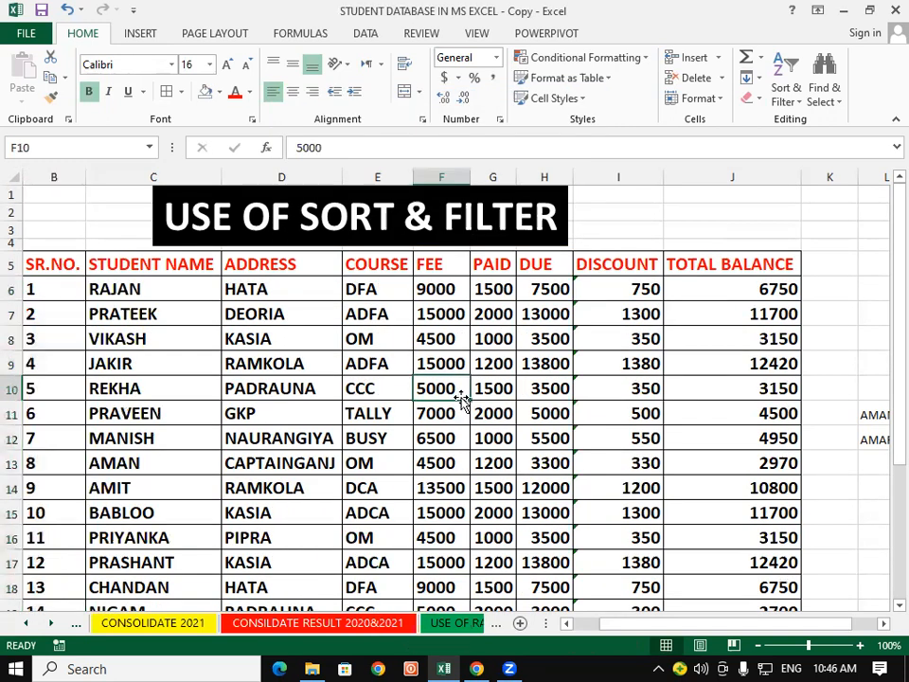
Look over the student names in the sorted table, highlighting them from C7 down to C12.
click(128, 290)
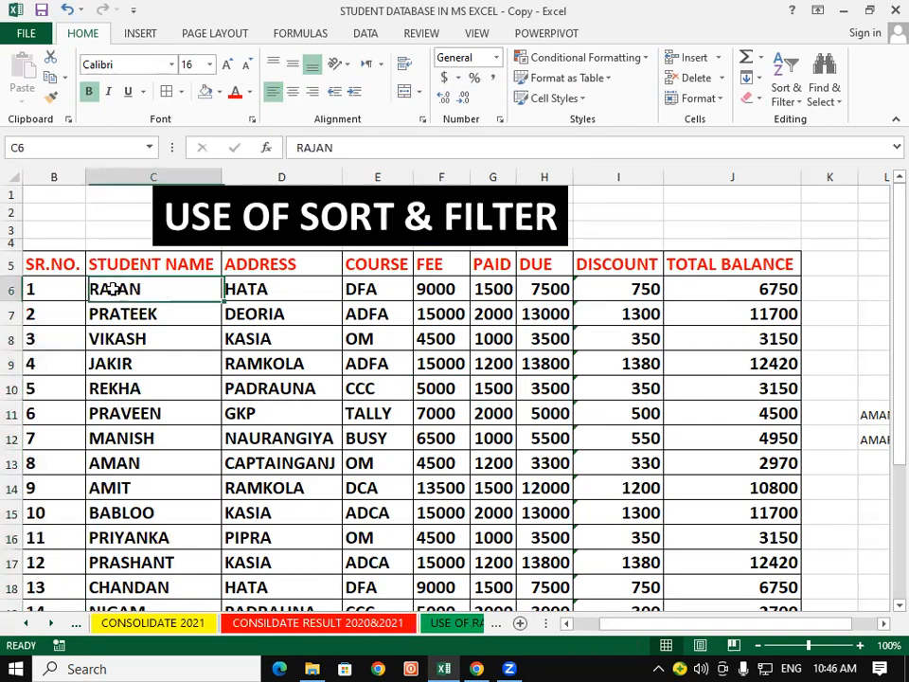
drag(142, 314, 142, 432)
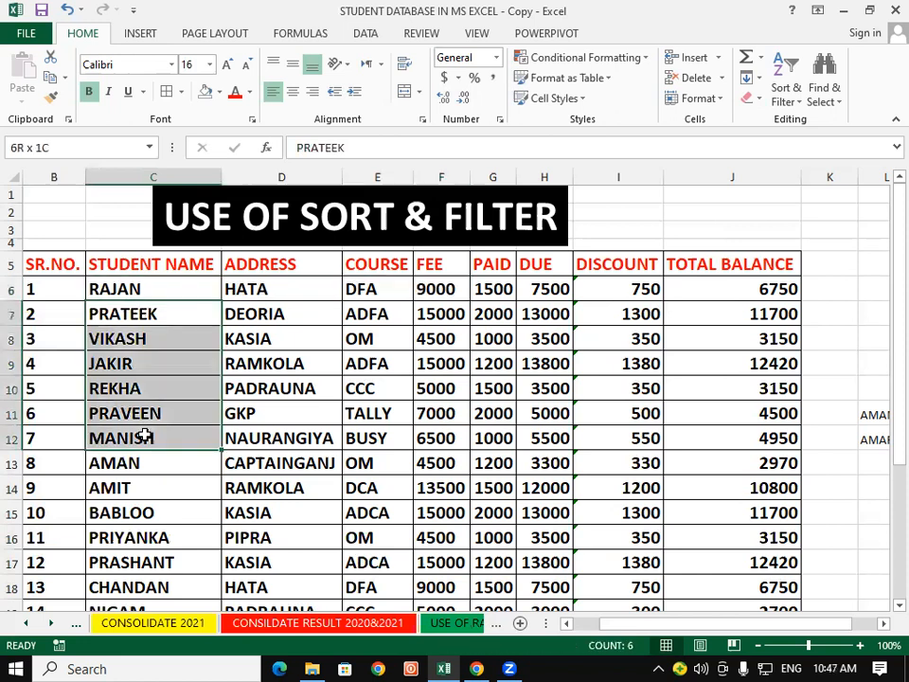